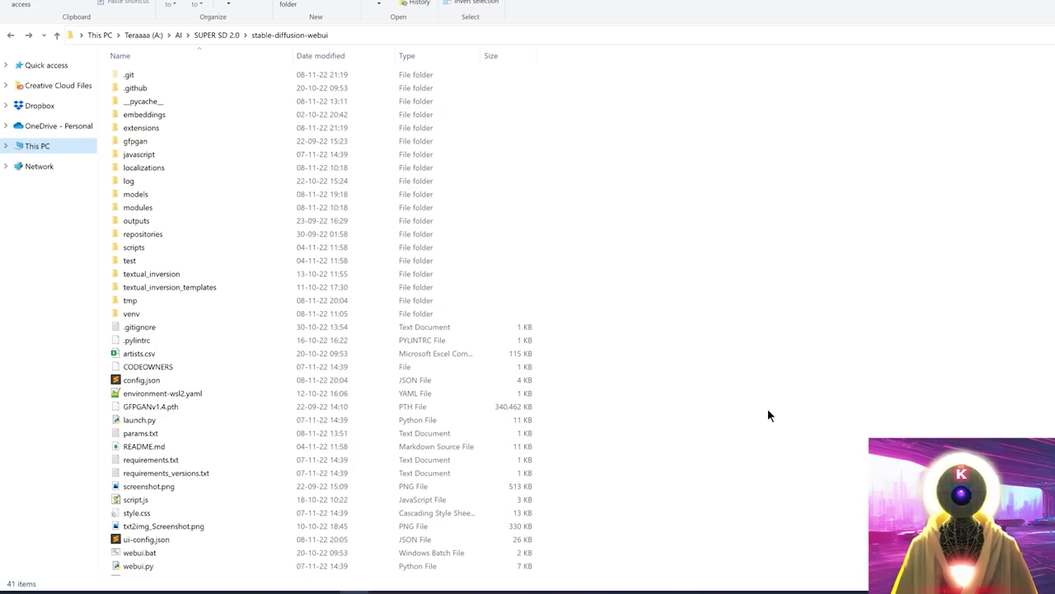
- Run git pull in a command prompt opened in the stable-diffusion-webui folder, then close it
click(374, 33)
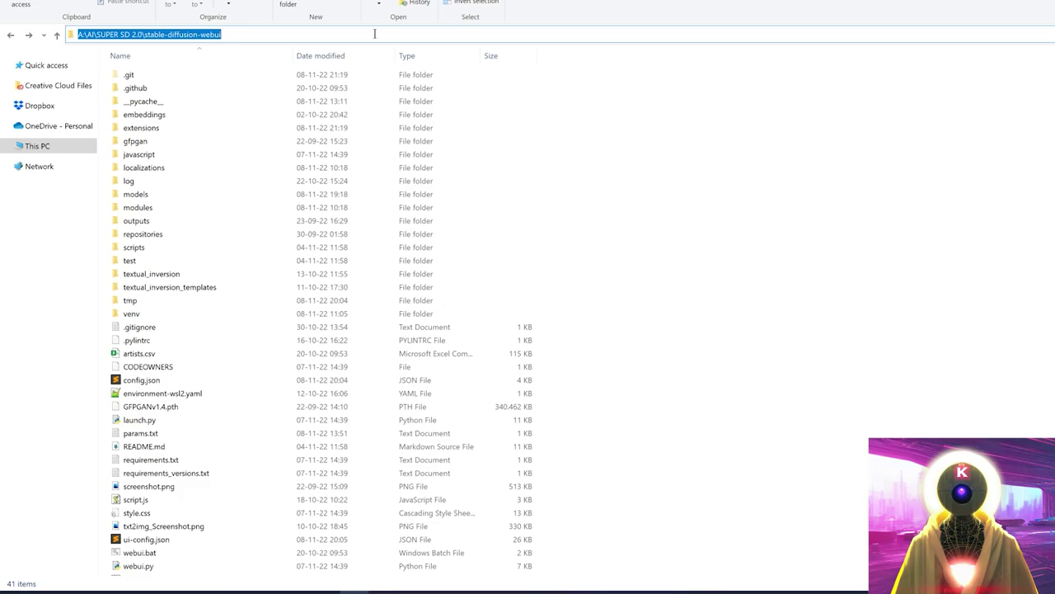
text(cmd)
key(Return)
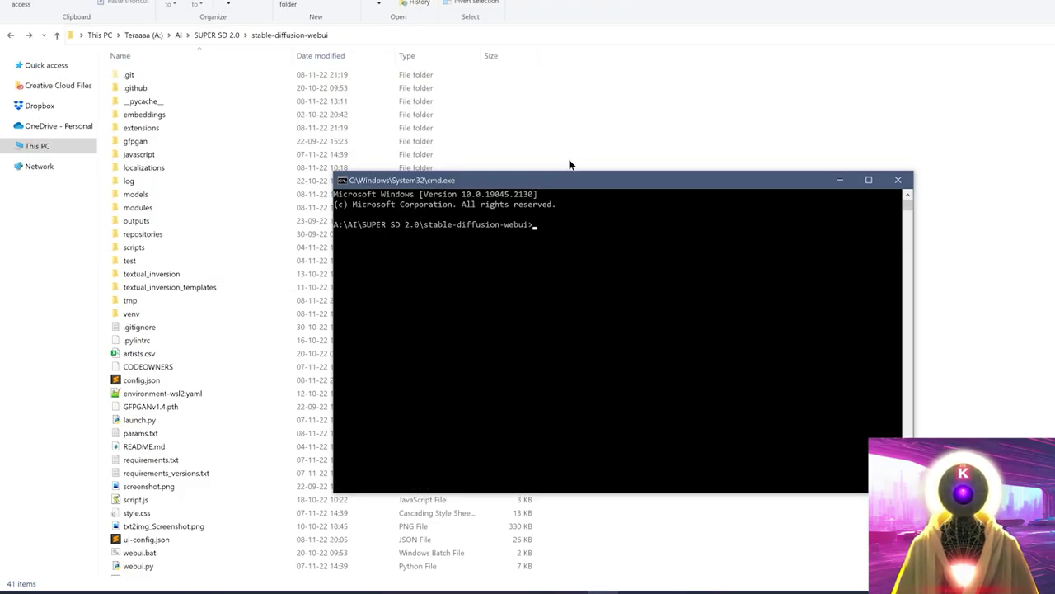
text(git pull)
key(Return)
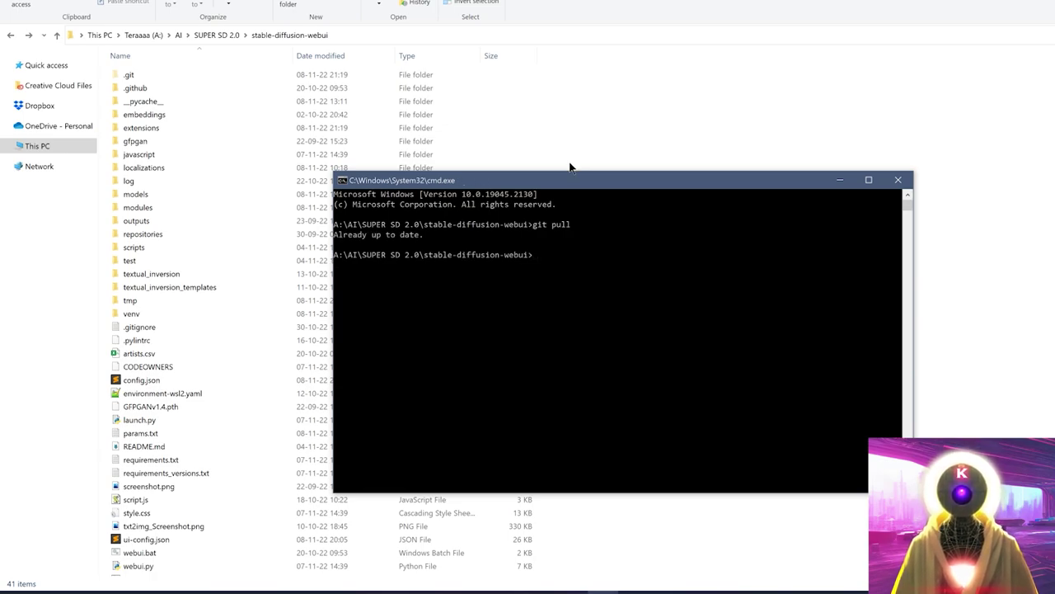
click(898, 179)
scroll(685, 427, down, 1)
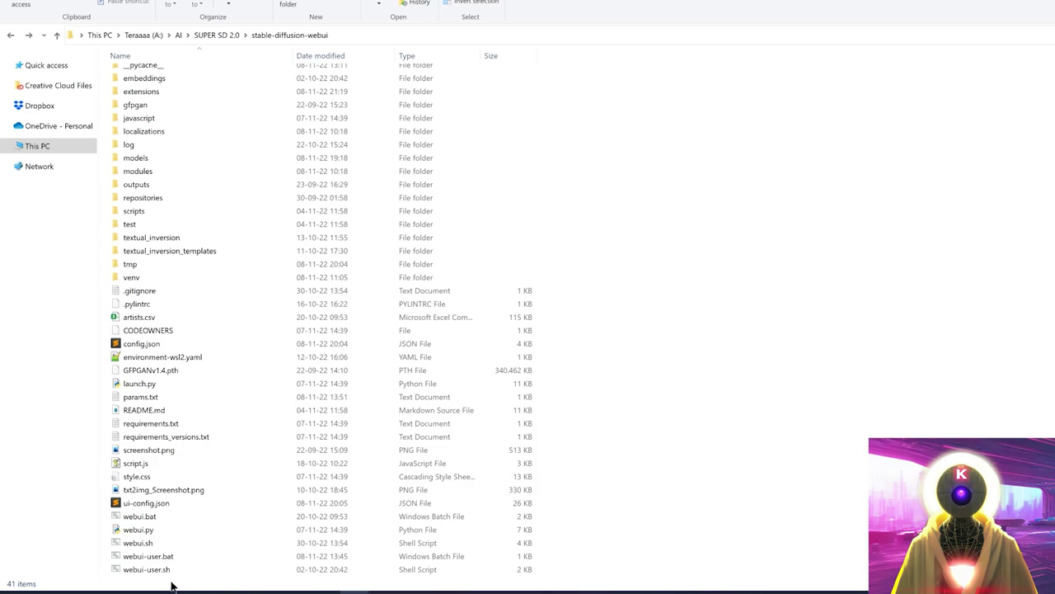
right_click(130, 557)
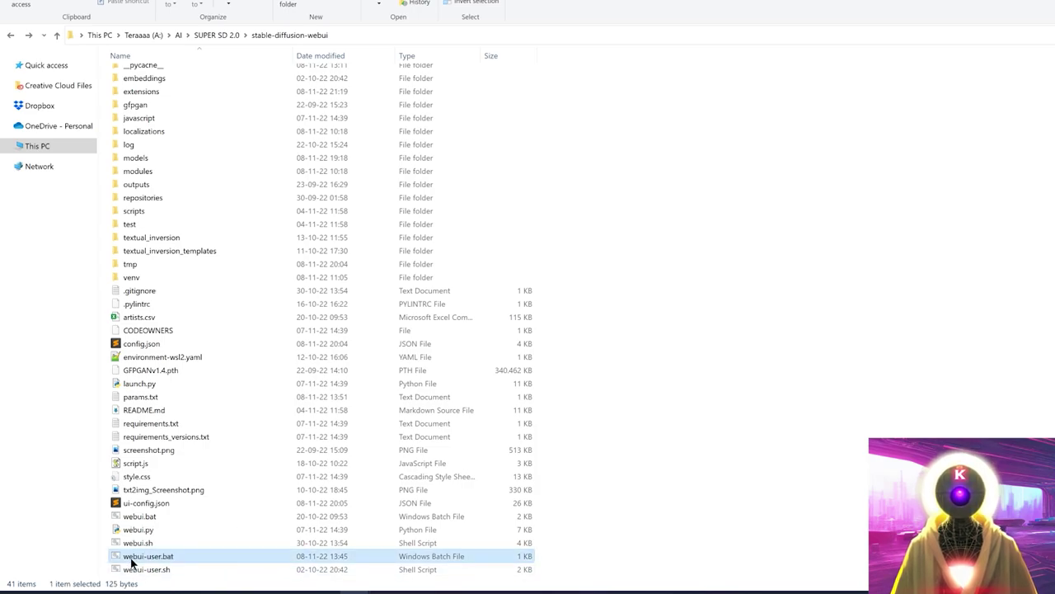
click(65, 267)
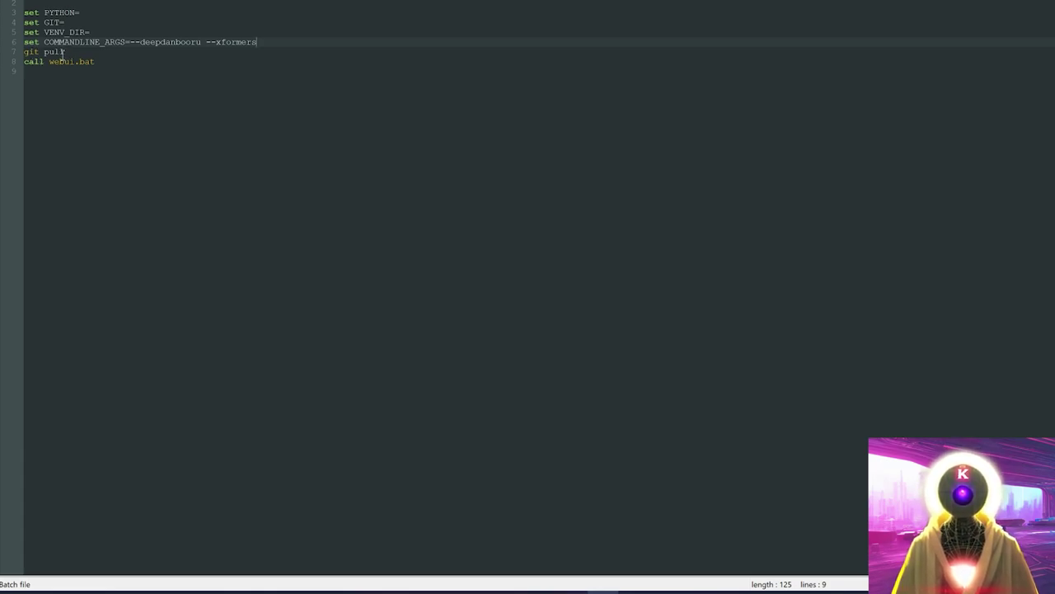
key(Down)
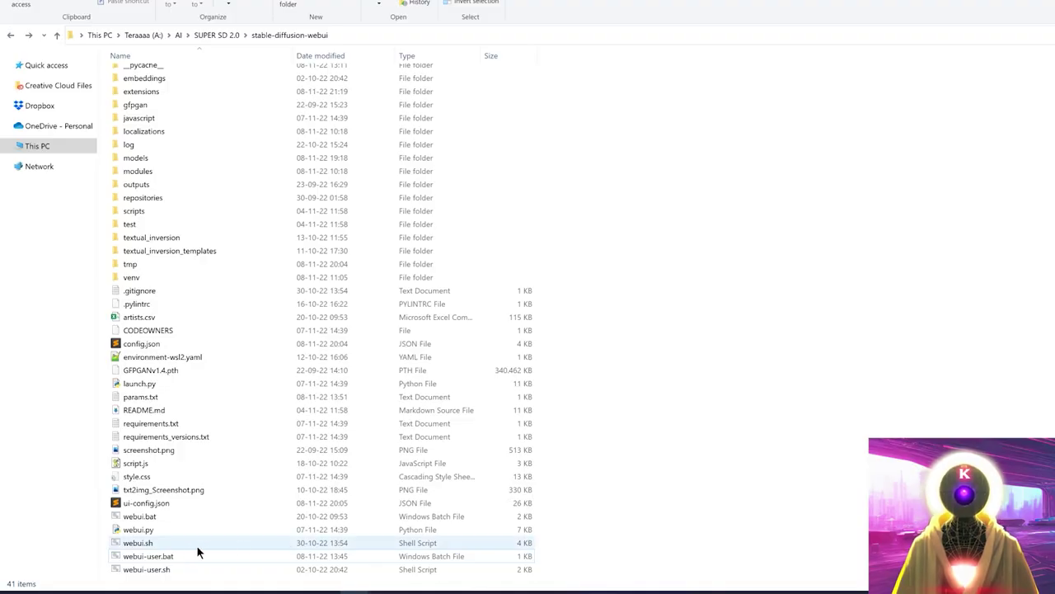
- Launch webui-user.bat so the web UI starts on its txt2img page
double_click(157, 556)
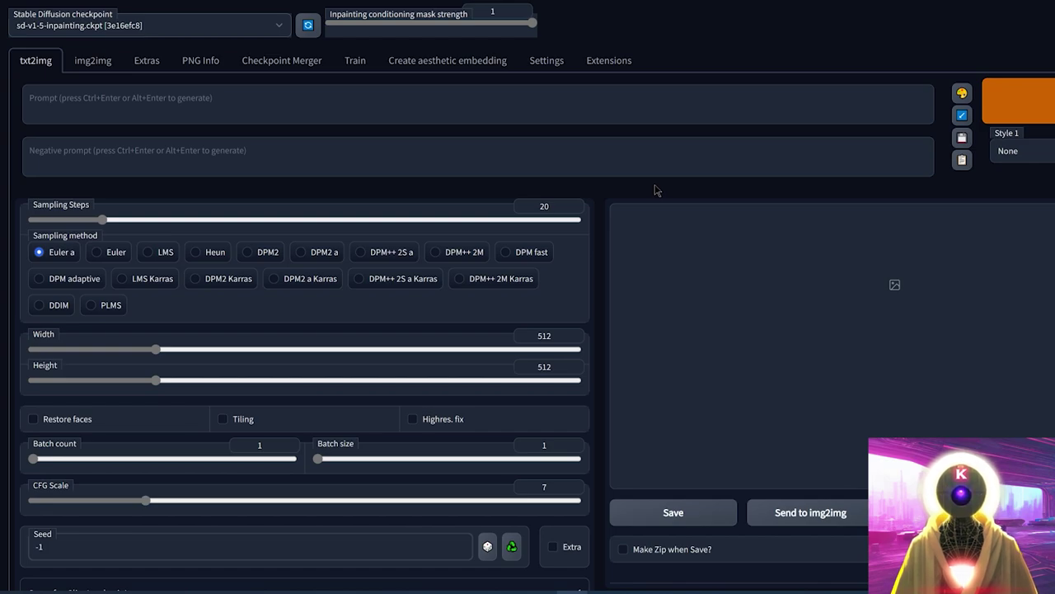
- Load the index of available extensions in the Extensions page's Available list
click(616, 66)
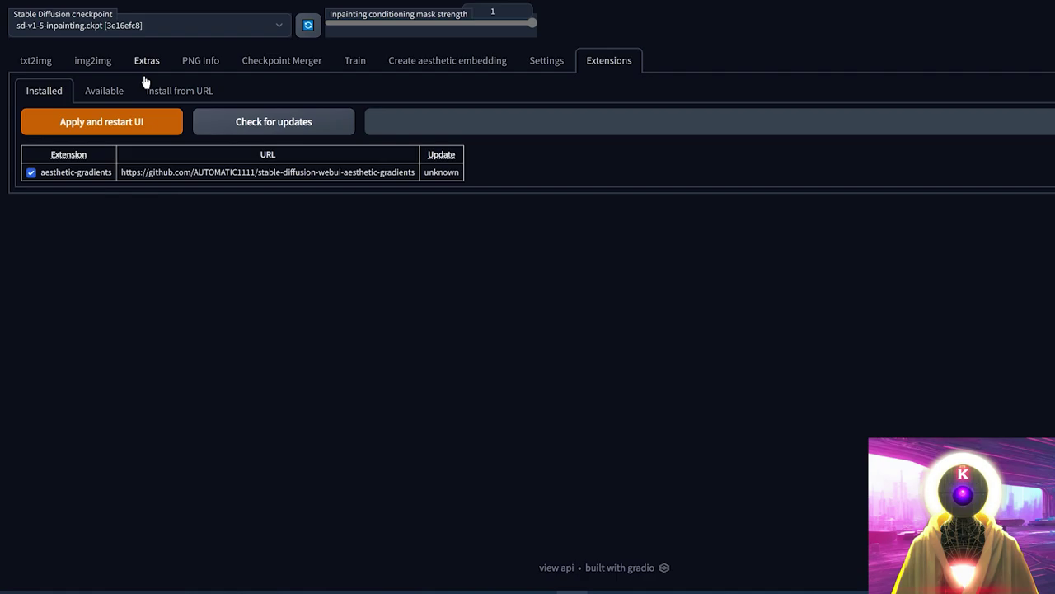
click(105, 92)
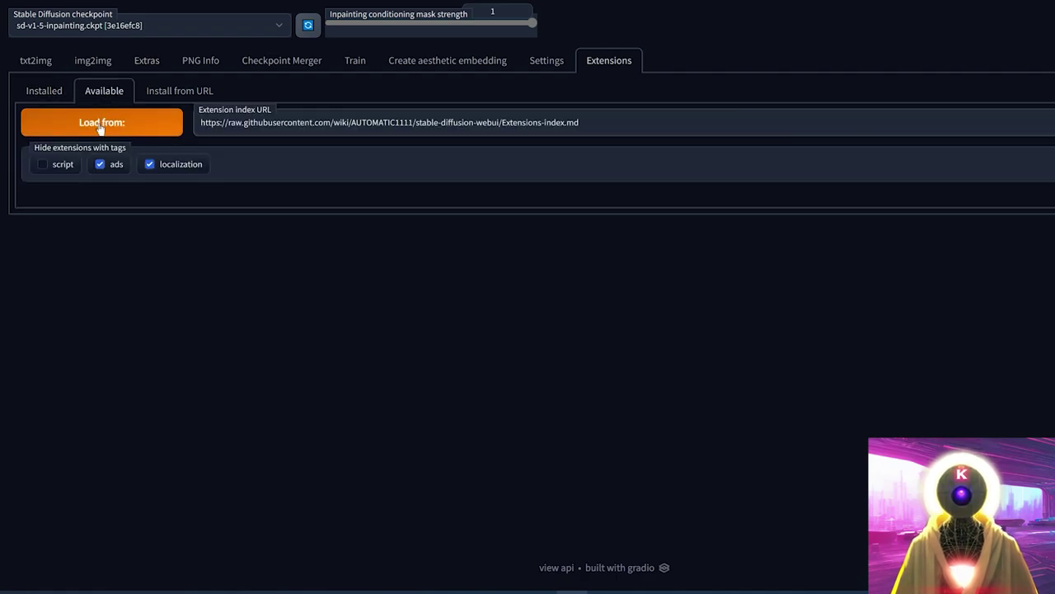
click(98, 128)
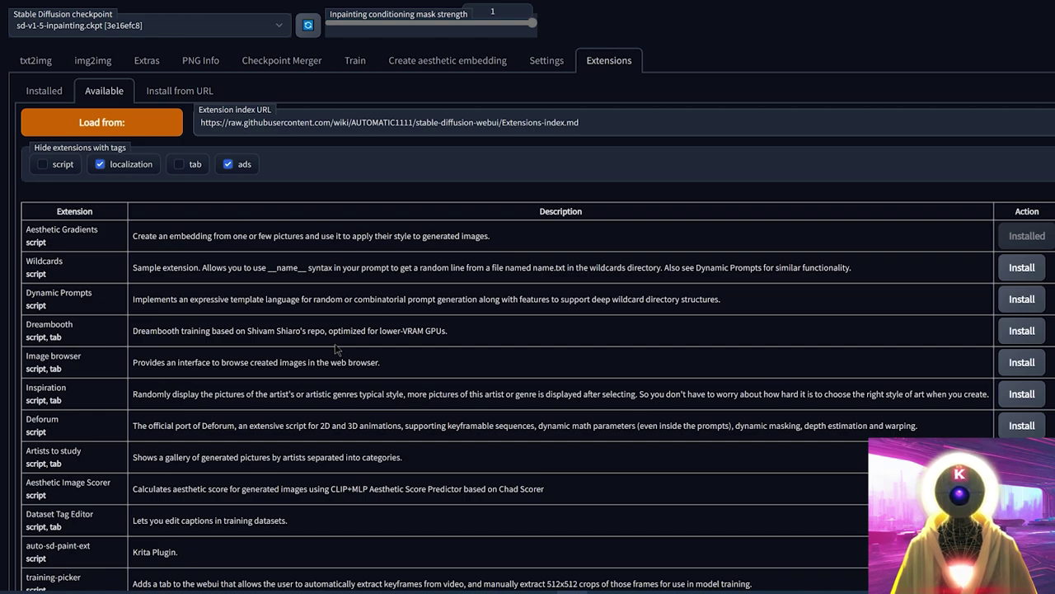
click(55, 330)
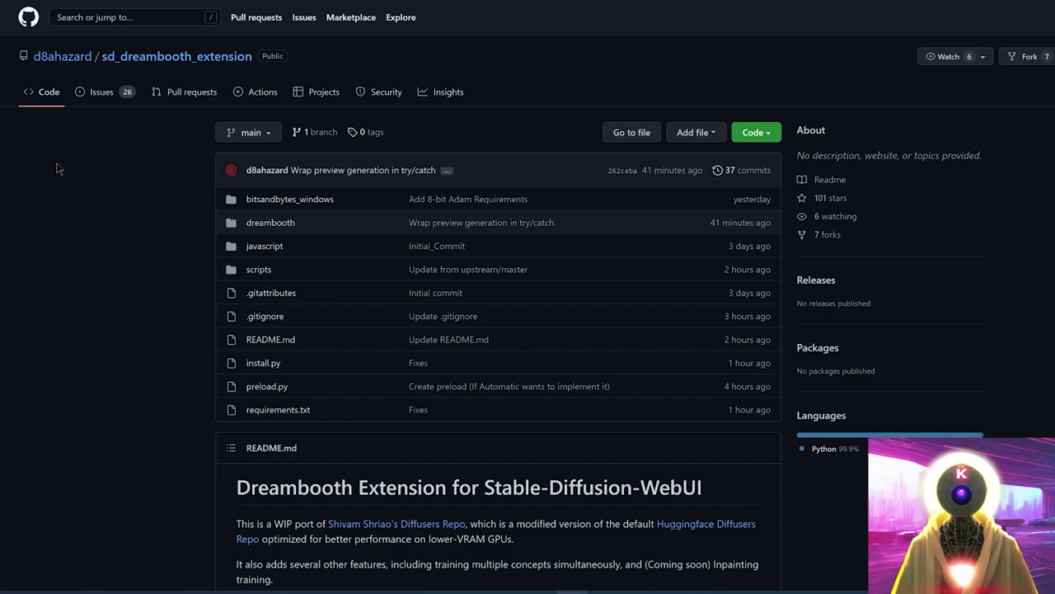
click(98, 94)
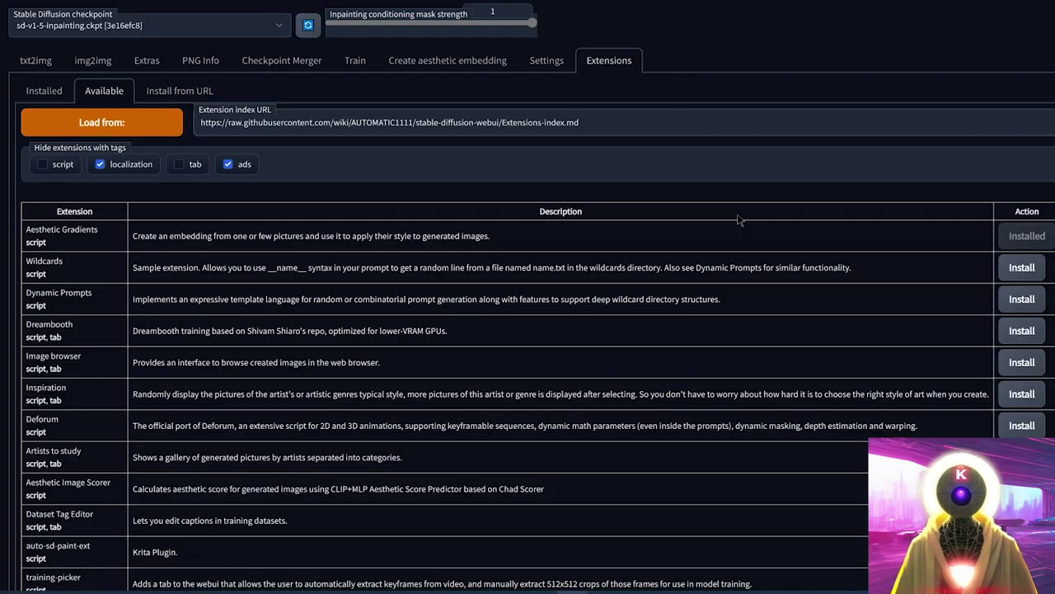
- Install the Dreambooth extension and apply it by restarting the UI
click(1020, 330)
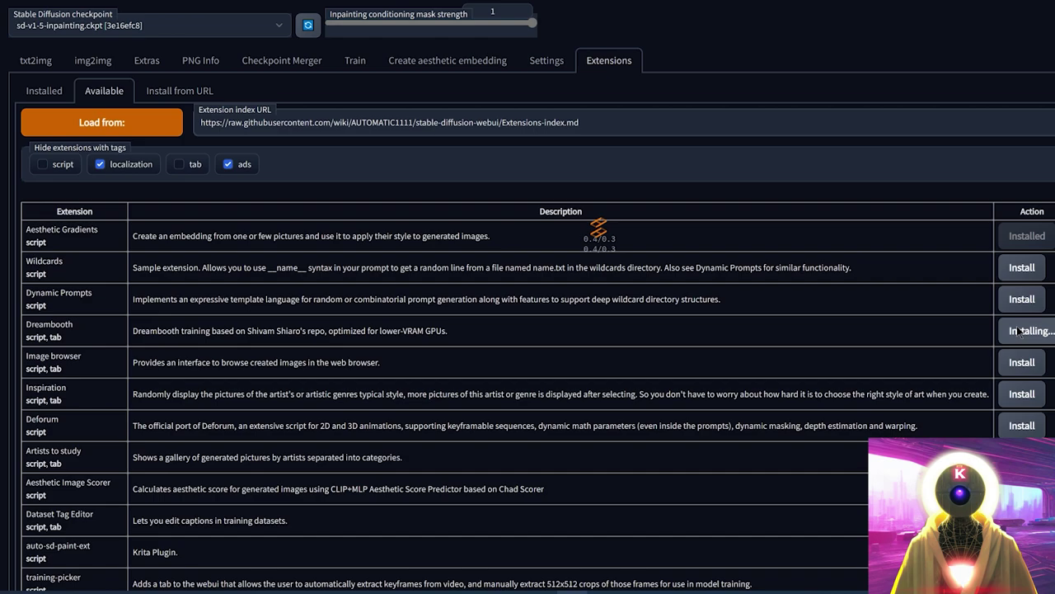
click(50, 95)
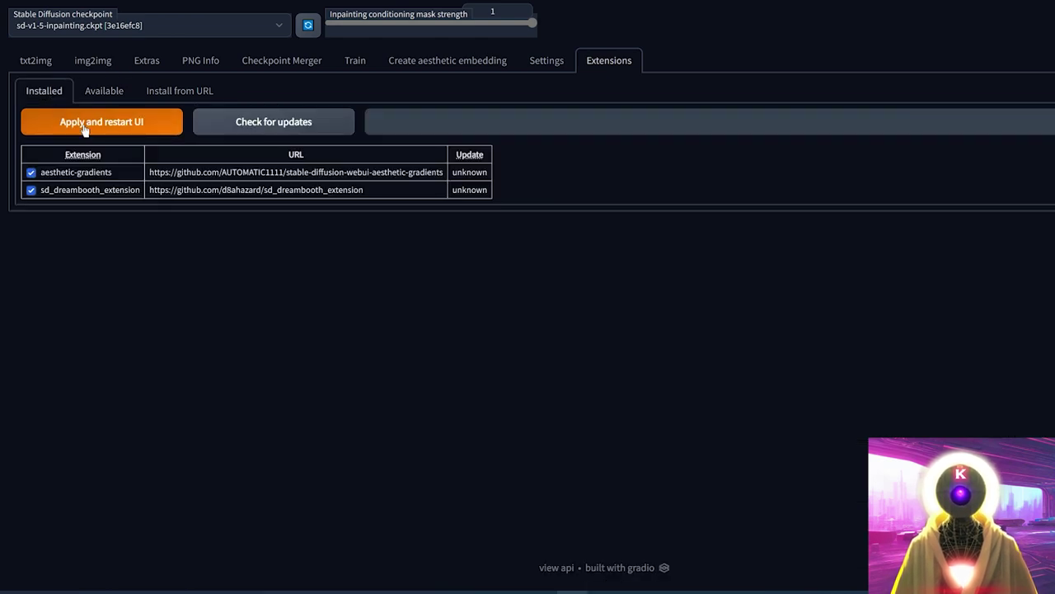
click(85, 124)
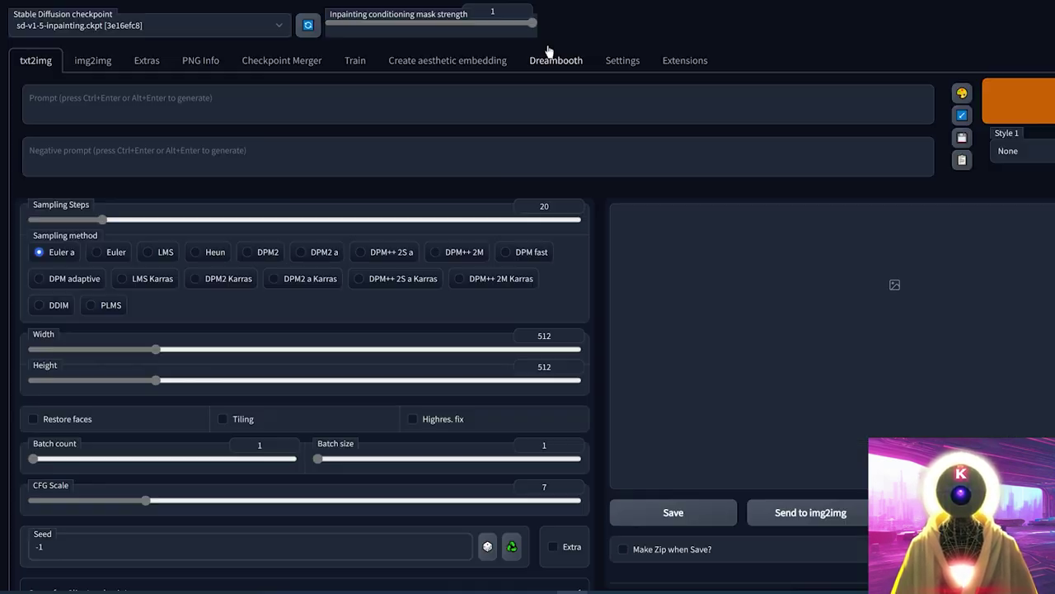
click(549, 64)
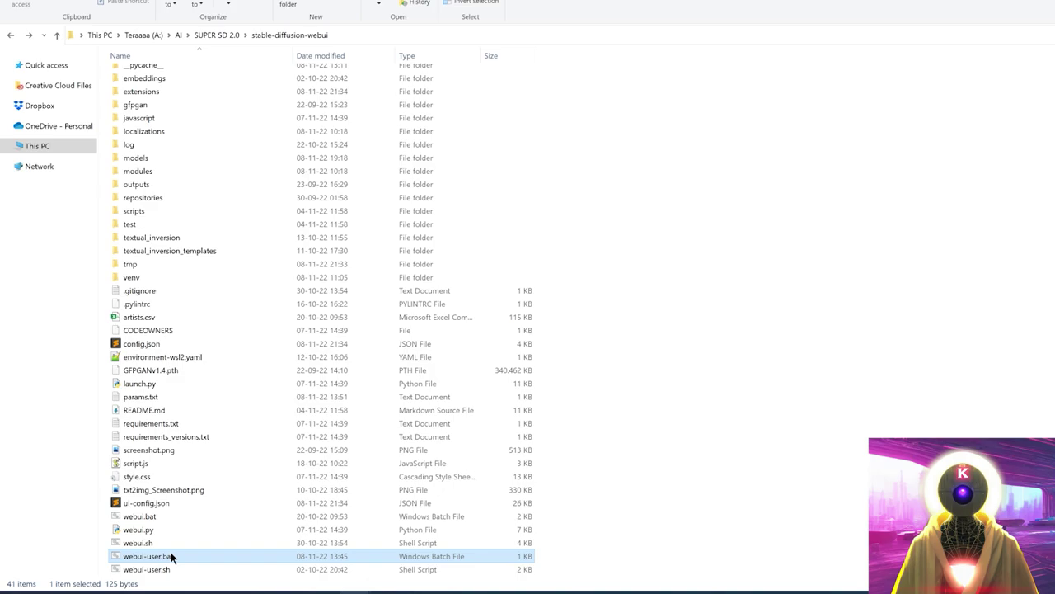
- Relaunch the web UI with webui-user.bat and inspect the Dreambooth requirements error in the console
double_click(151, 563)
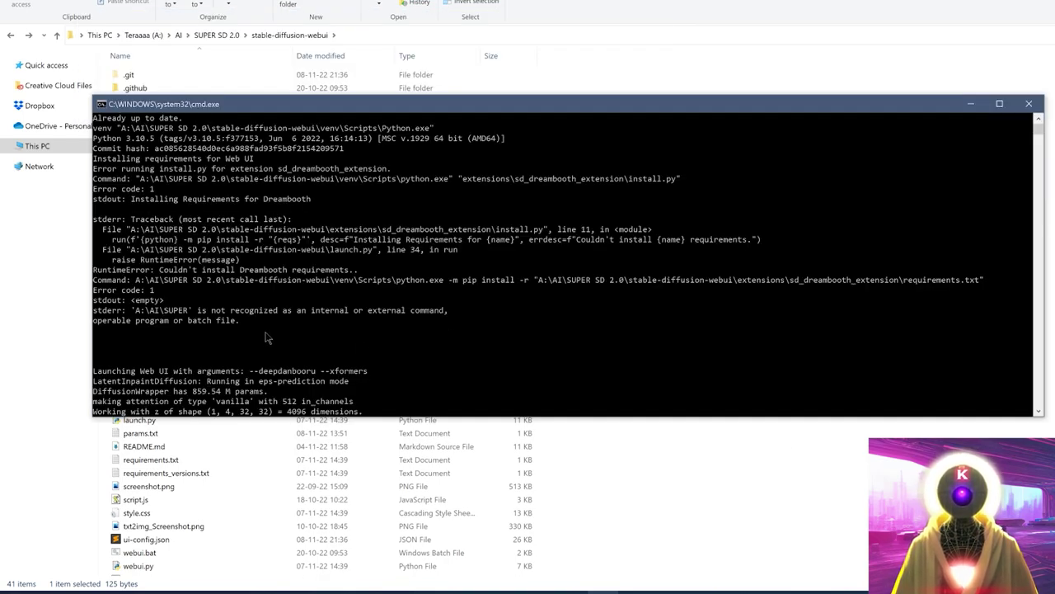
drag(268, 334, 78, 218)
click(446, 350)
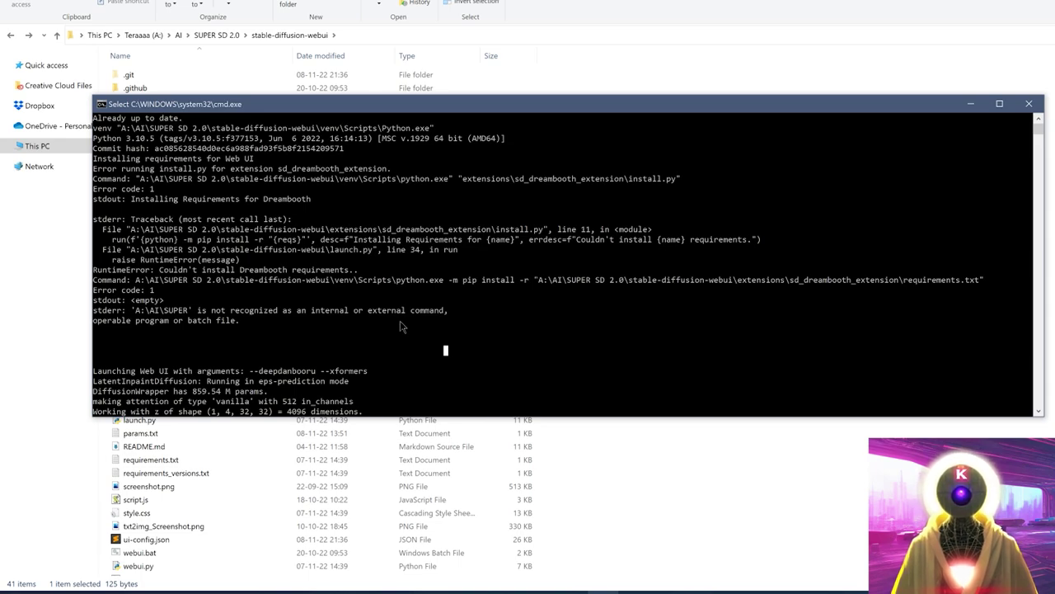
- Copy the 'SUPER SD 2.0' part of the failing path from the console
drag(164, 281, 221, 287)
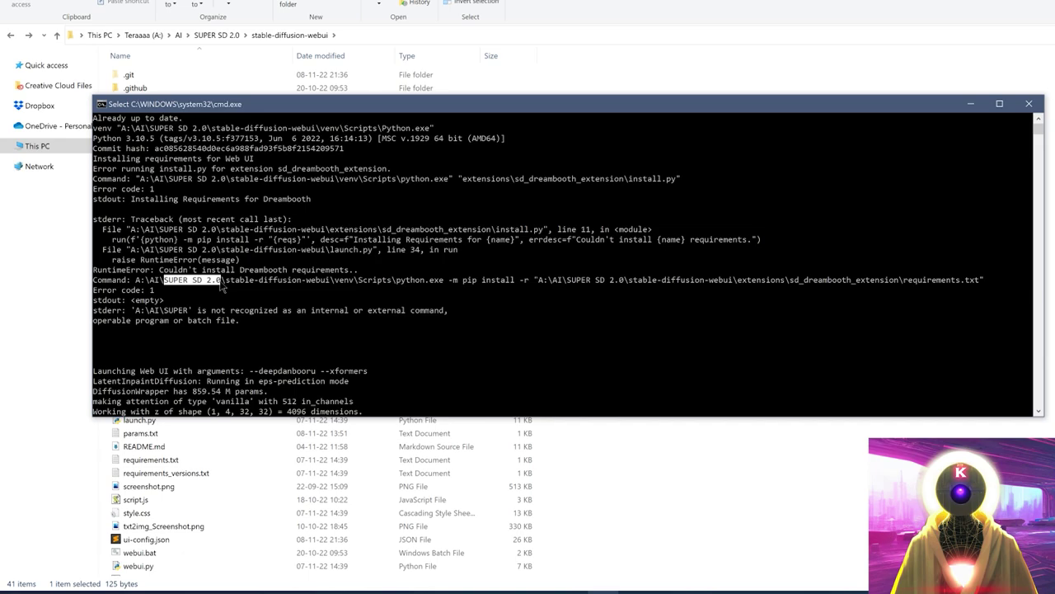
right_click(220, 286)
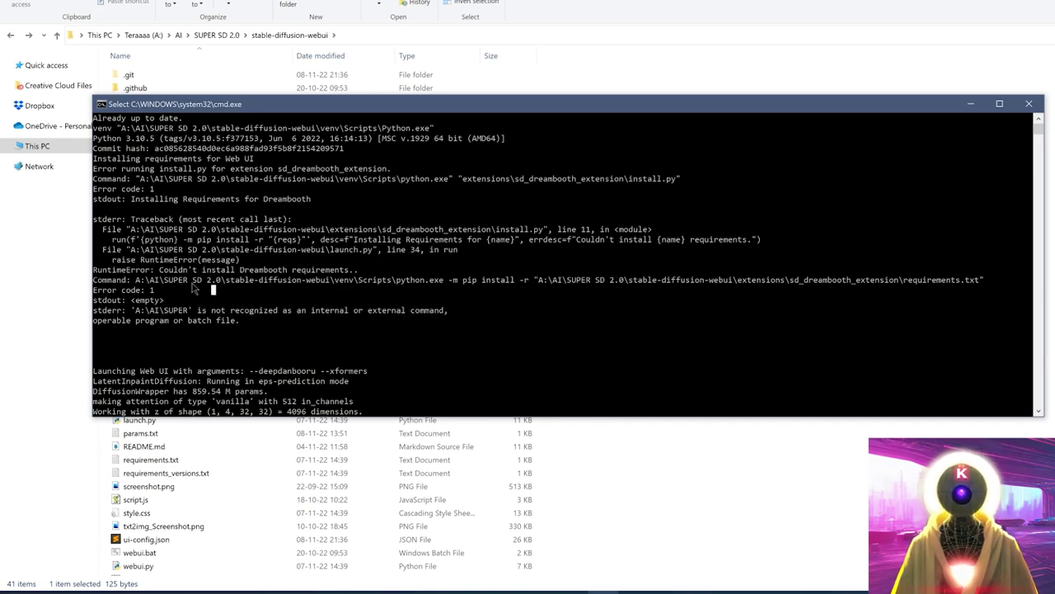
click(190, 281)
key(Right)
key(Right)
key(Right)
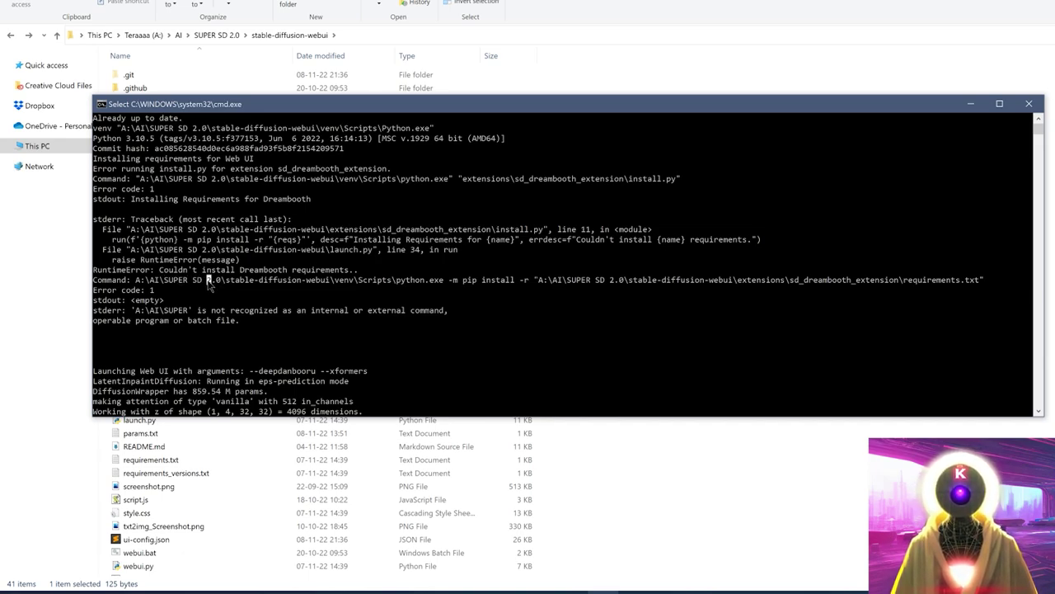
key(Down)
key(Down)
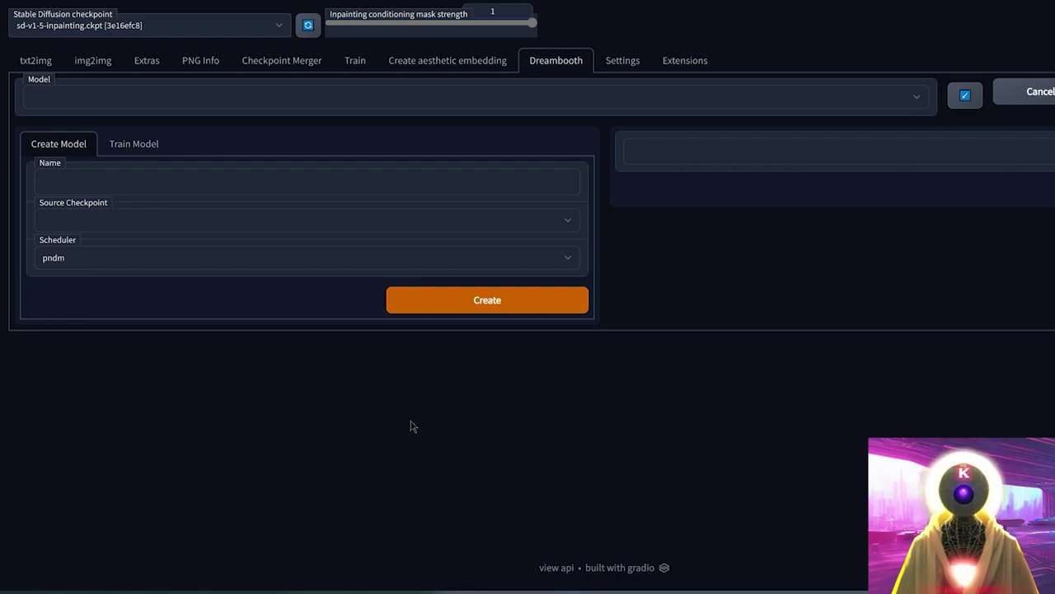
- Create Dreambooth model rhaenyraddimssc from v1-5-pruned-emaonly.ckpt using the ddim scheduler
click(77, 177)
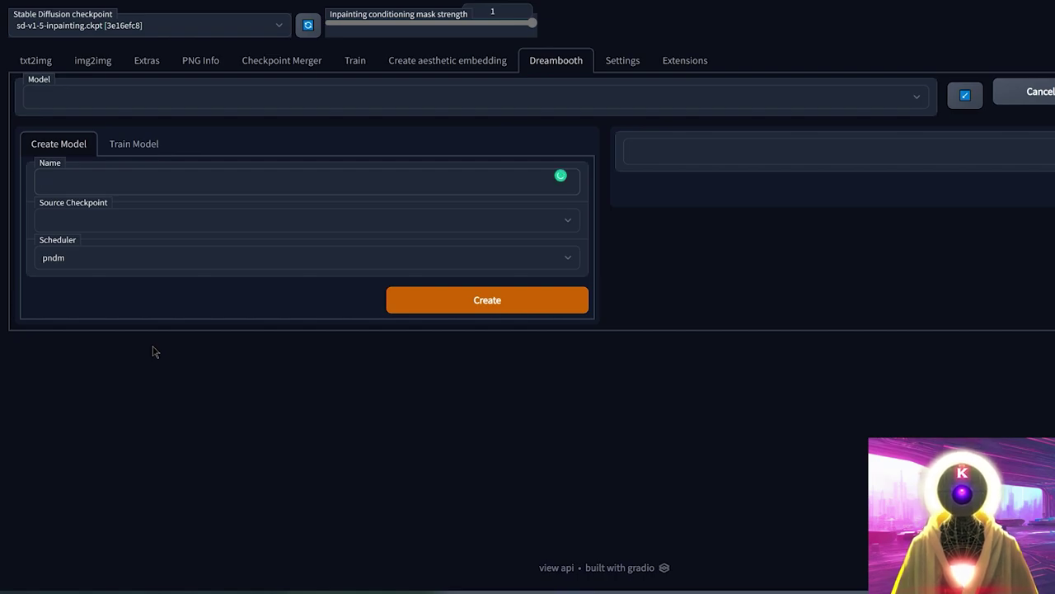
key(ctrl+v)
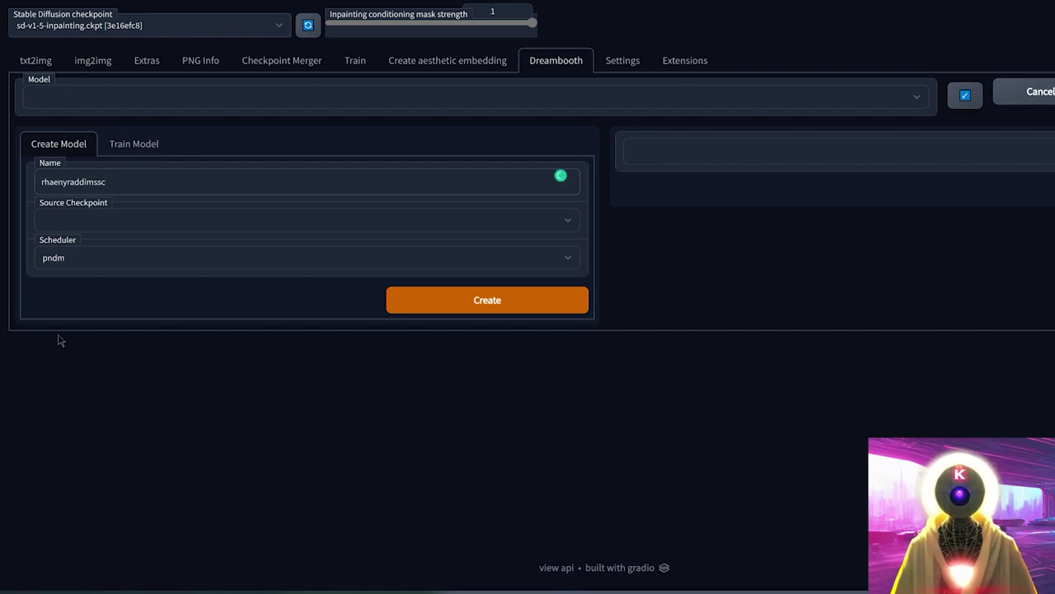
click(107, 221)
click(68, 261)
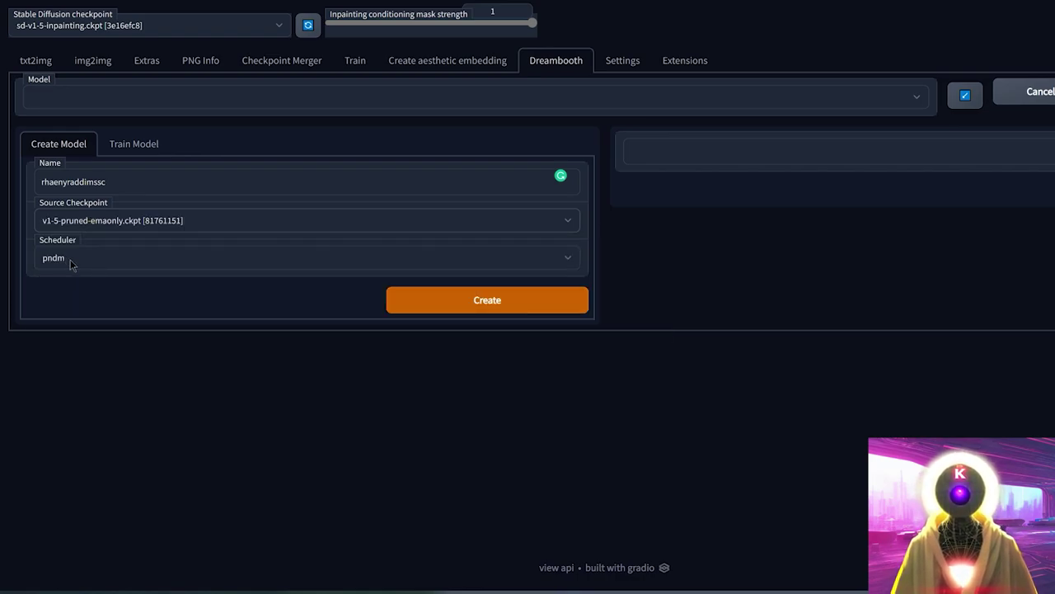
click(70, 259)
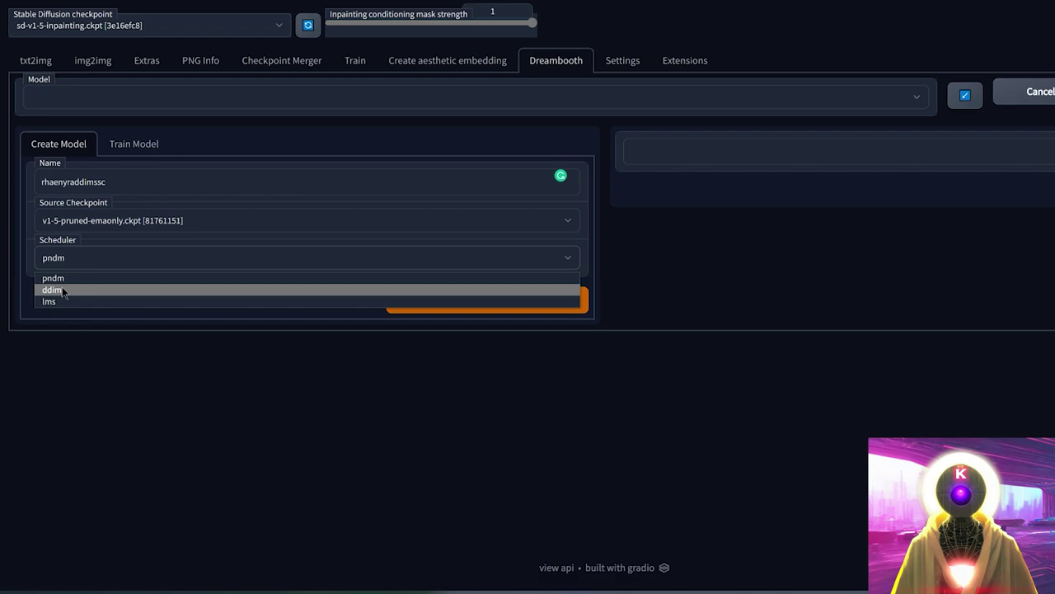
click(63, 290)
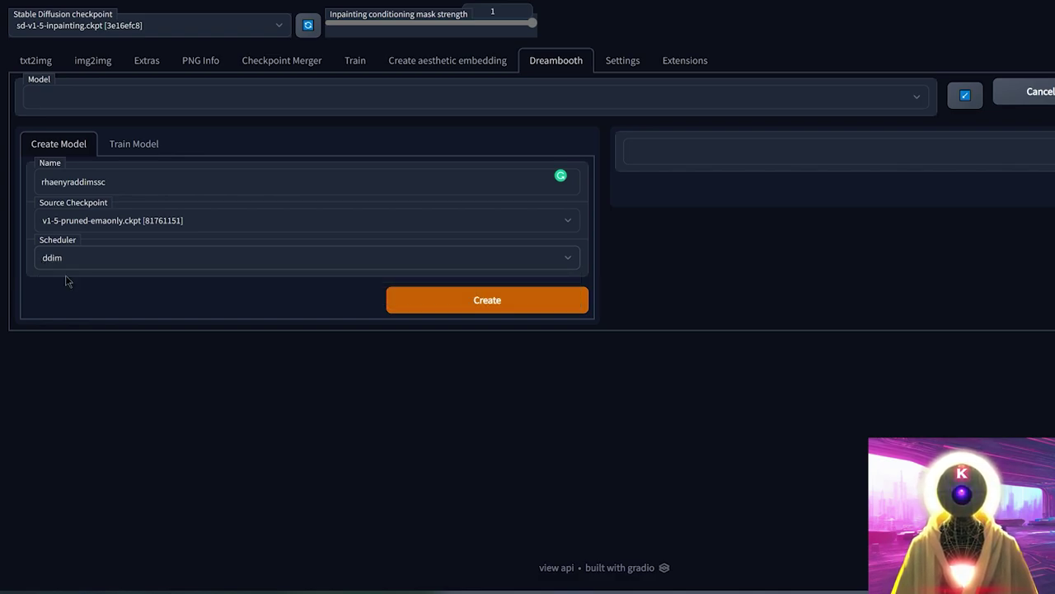
click(497, 309)
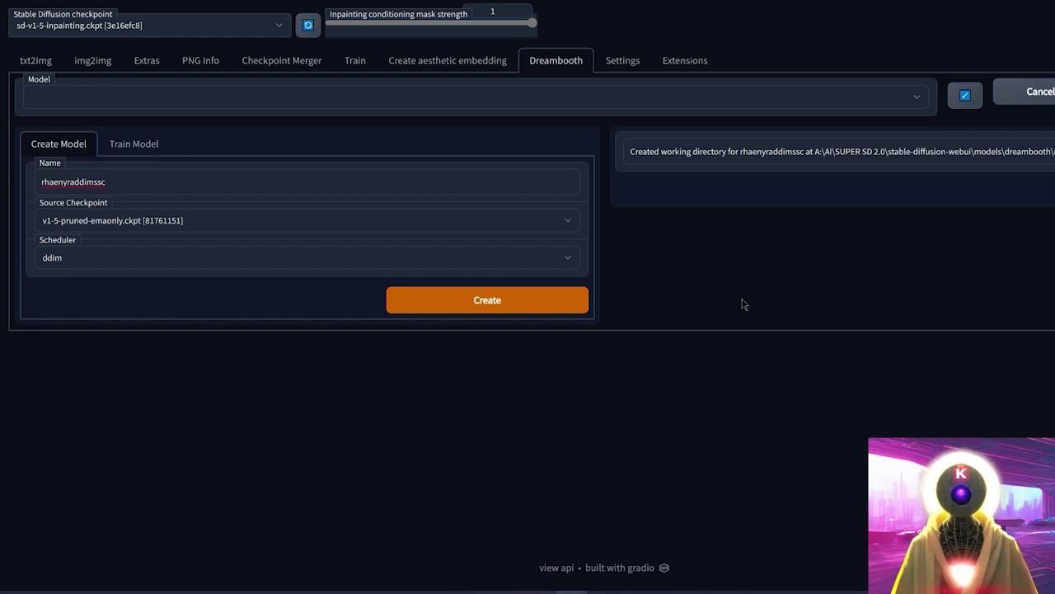
- Show the Train Model settings with Advanced options expanded, keeping 1000 steps and learning rate 0.000005
click(145, 145)
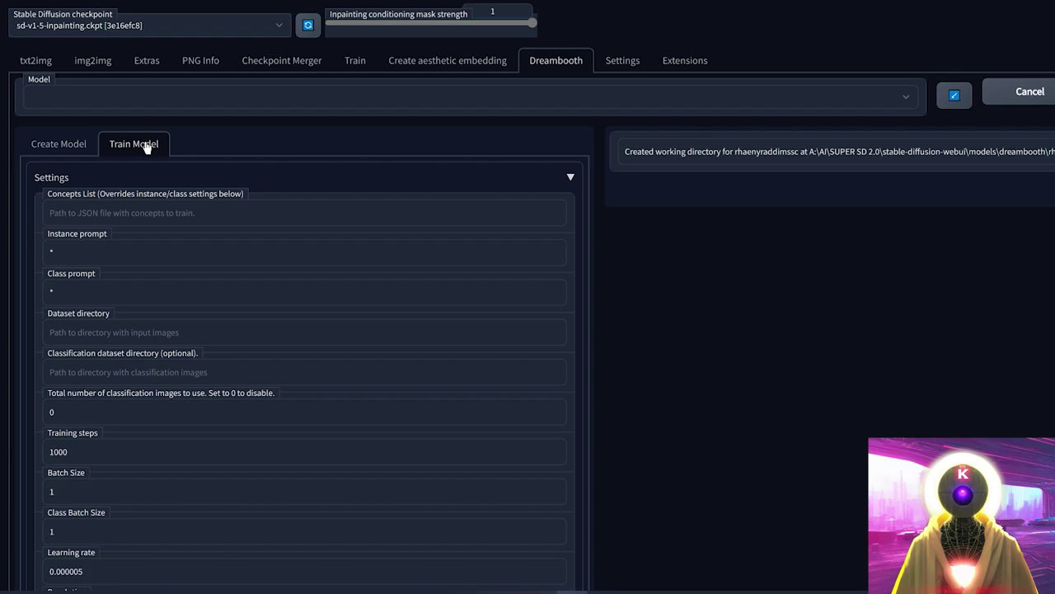
scroll(662, 313, down, 5)
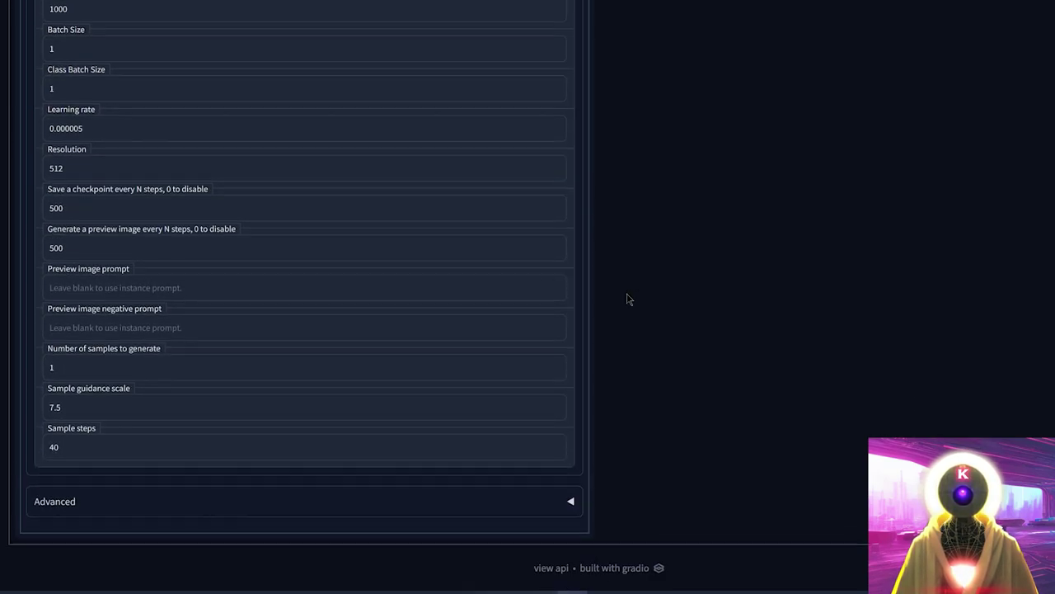
click(571, 503)
scroll(645, 379, down, 8)
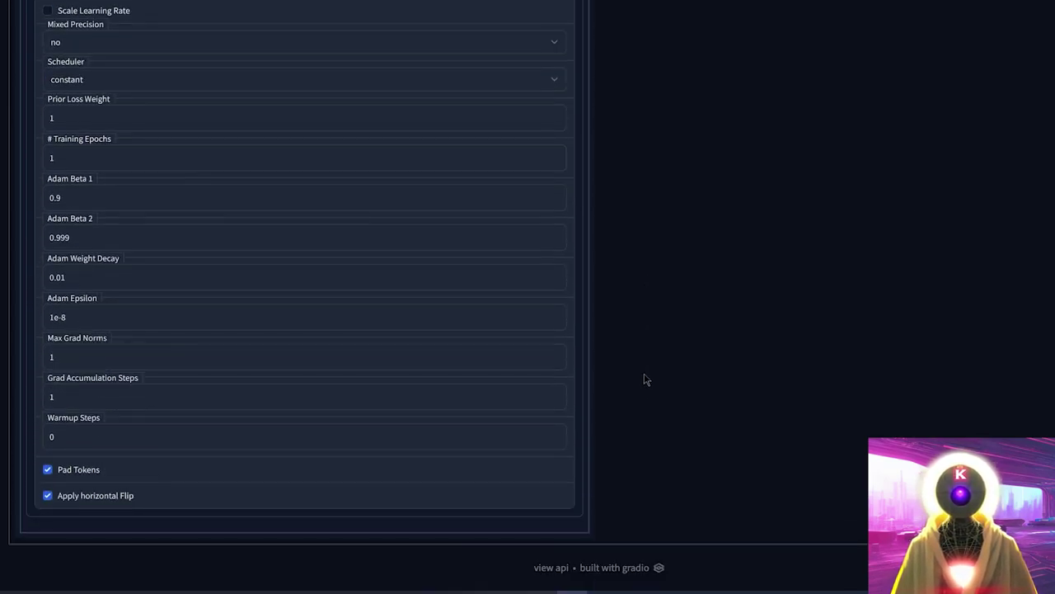
scroll(645, 380, up, 6)
scroll(645, 379, up, 10)
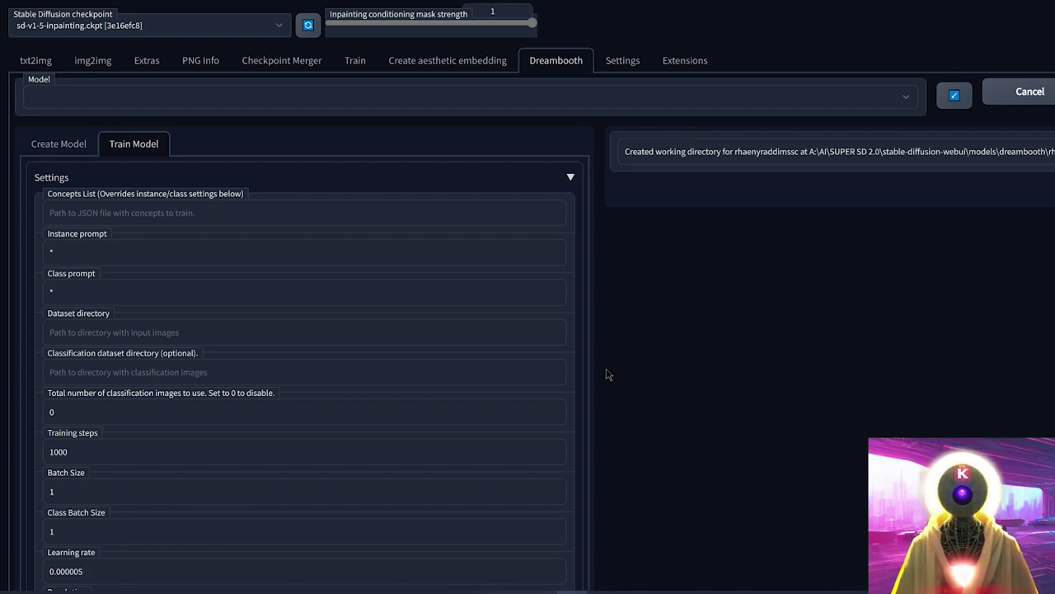
click(64, 213)
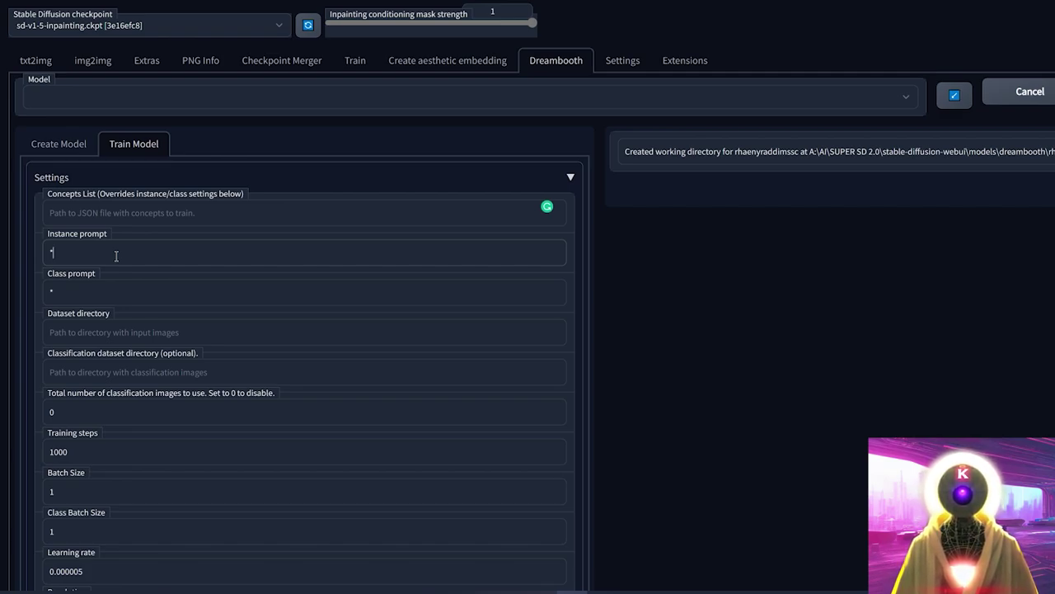
- Set the Instance prompt to 'photo of rhaenyraddimssc person'
key(ctrl+a)
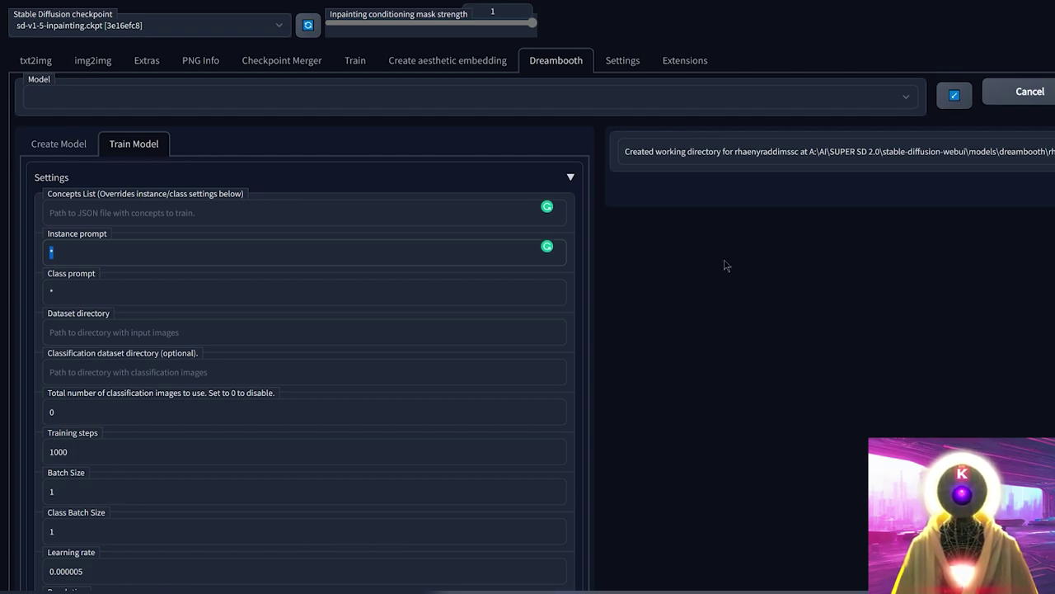
key(ctrl+v)
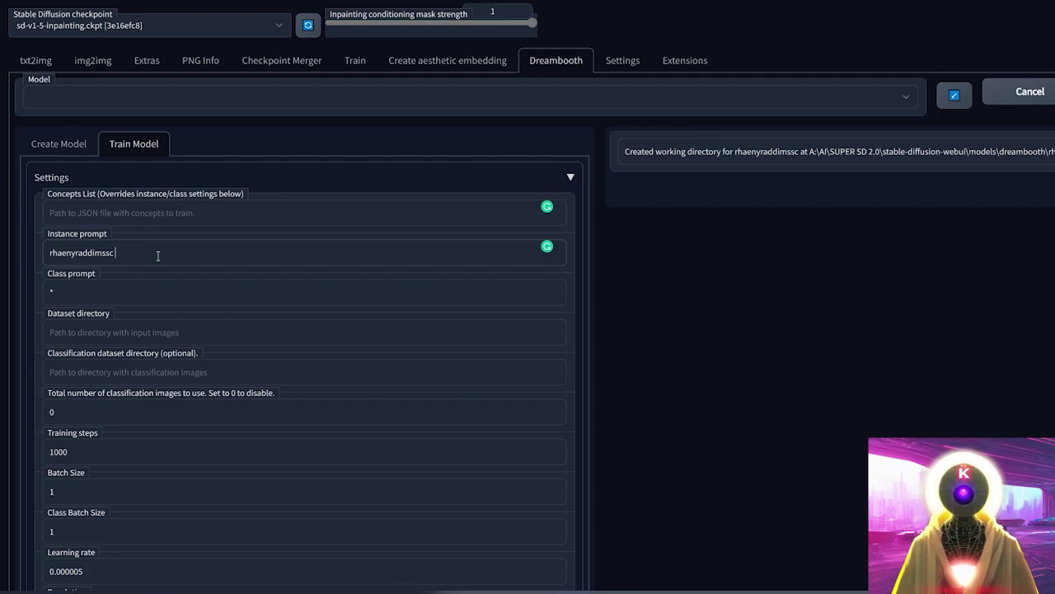
text(person)
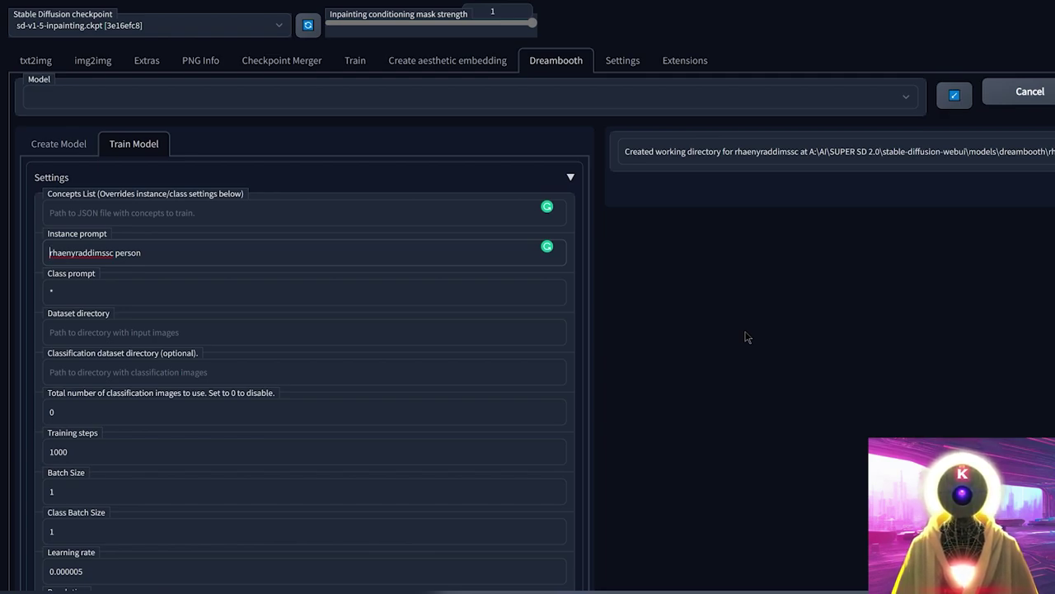
text(photo of)
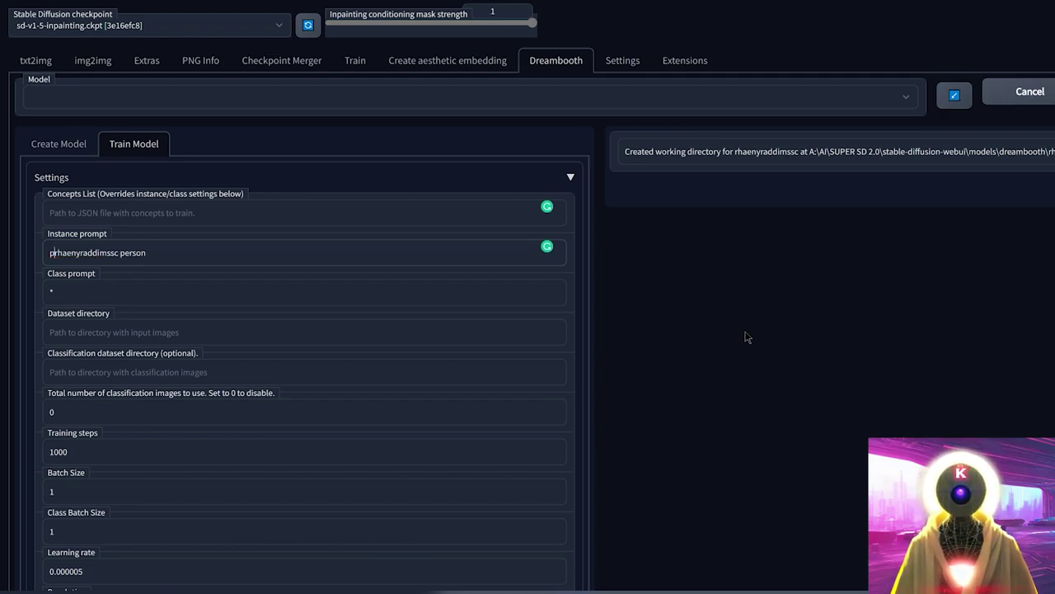
mouse_move(116, 253)
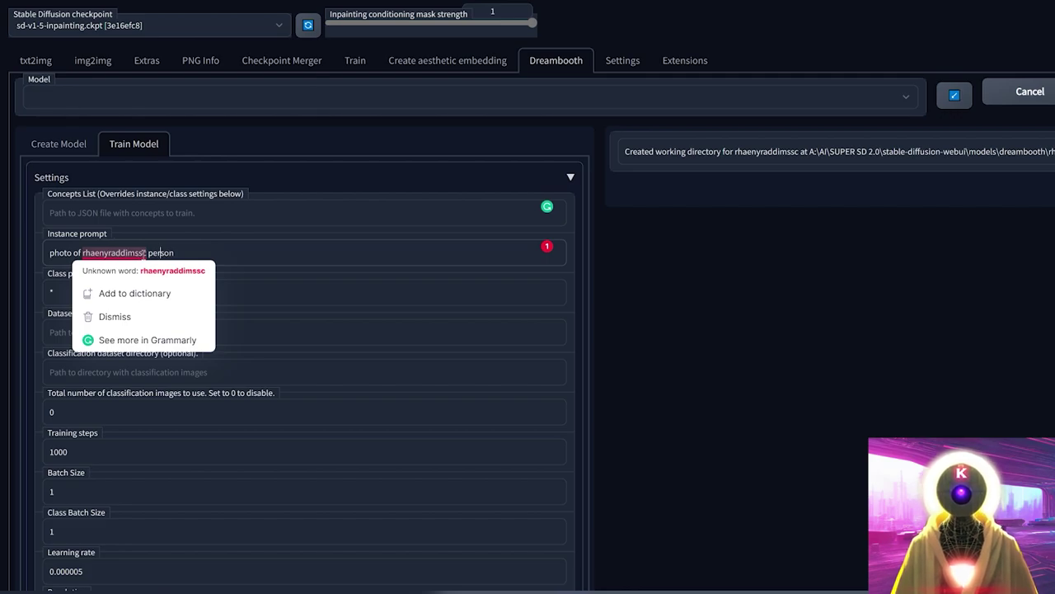
double_click(151, 256)
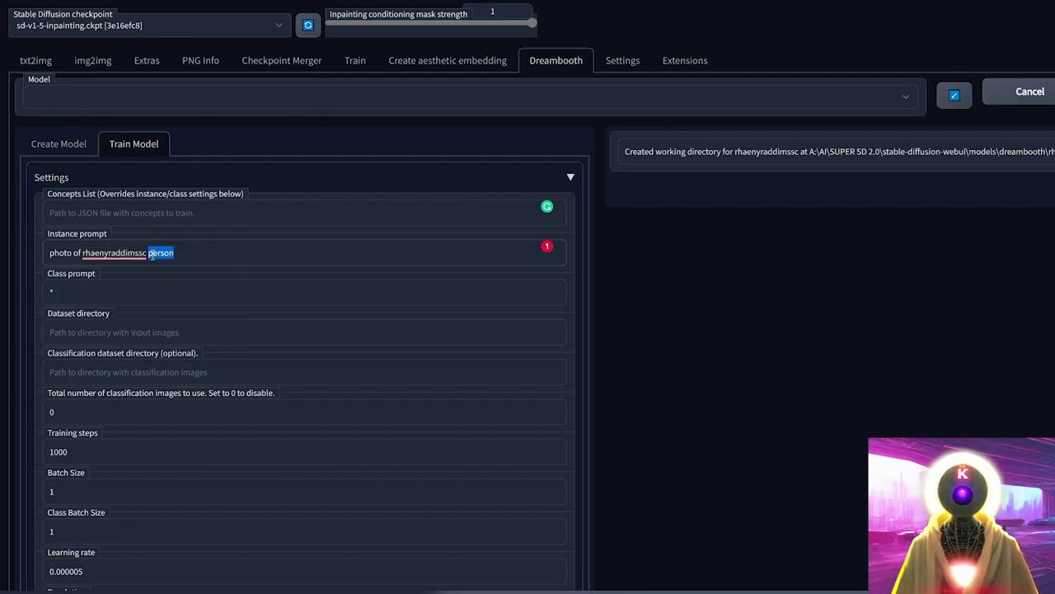
click(204, 261)
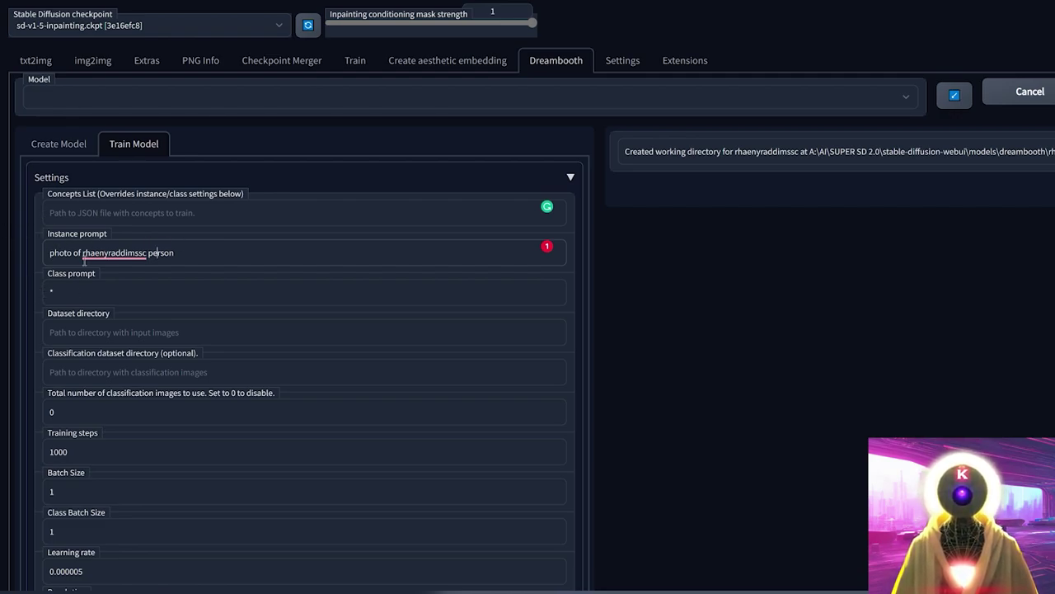
click(115, 254)
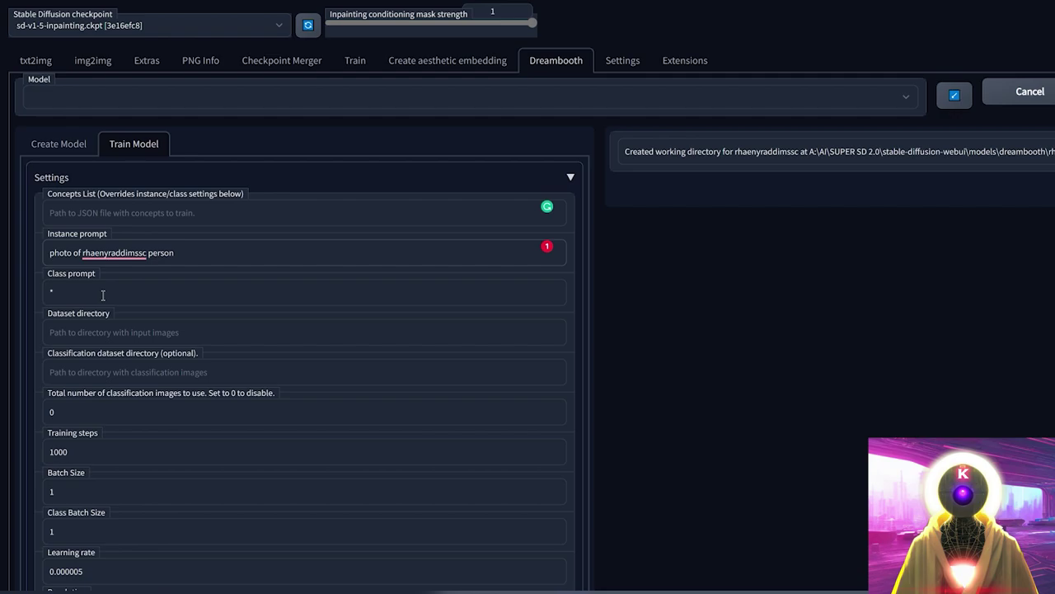
- Copy the Instance prompt into the Class prompt and edit it to 'photo of a person'
key(ctrl+a)
key(ctrl+c)
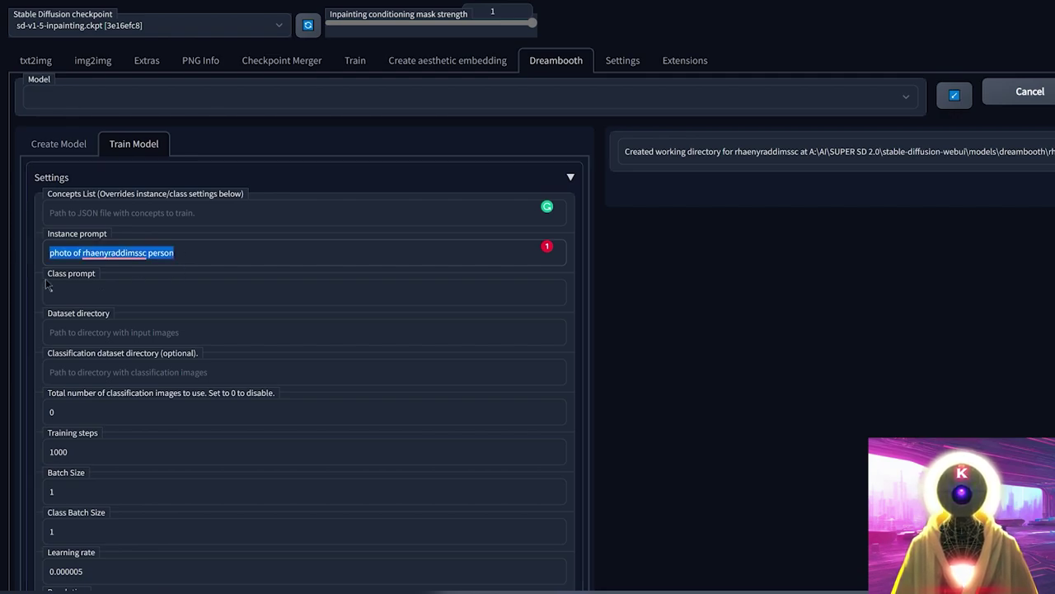
click(91, 292)
key(ctrl+v)
drag(82, 292, 138, 292)
text(a)
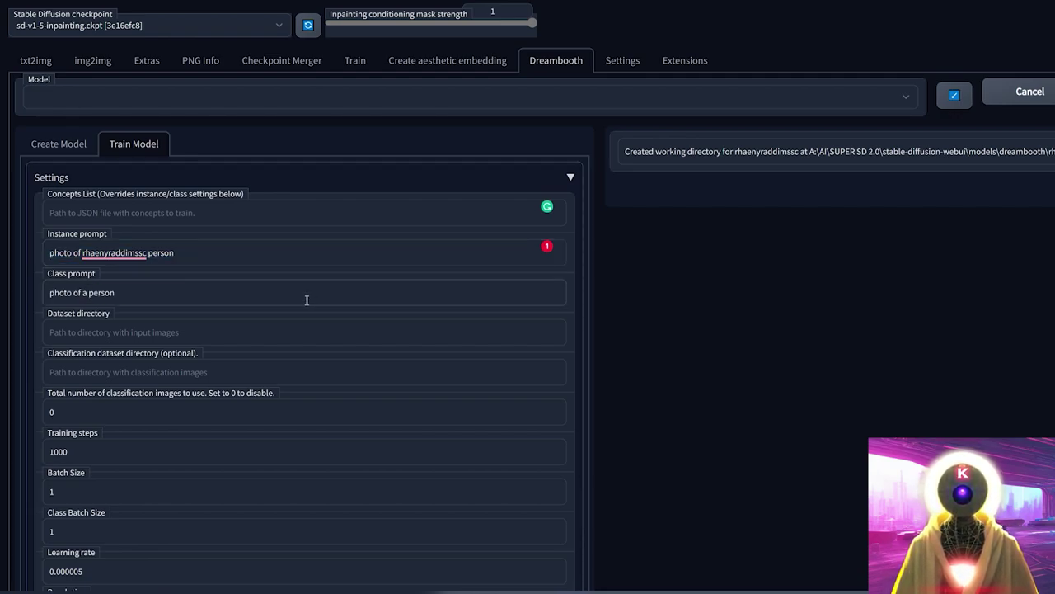
double_click(101, 292)
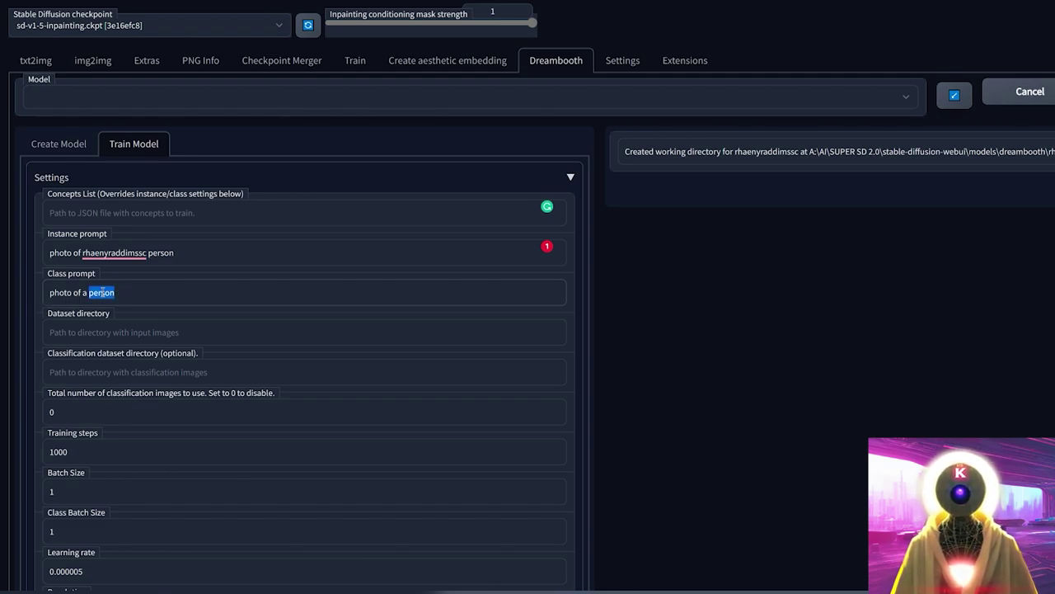
click(192, 331)
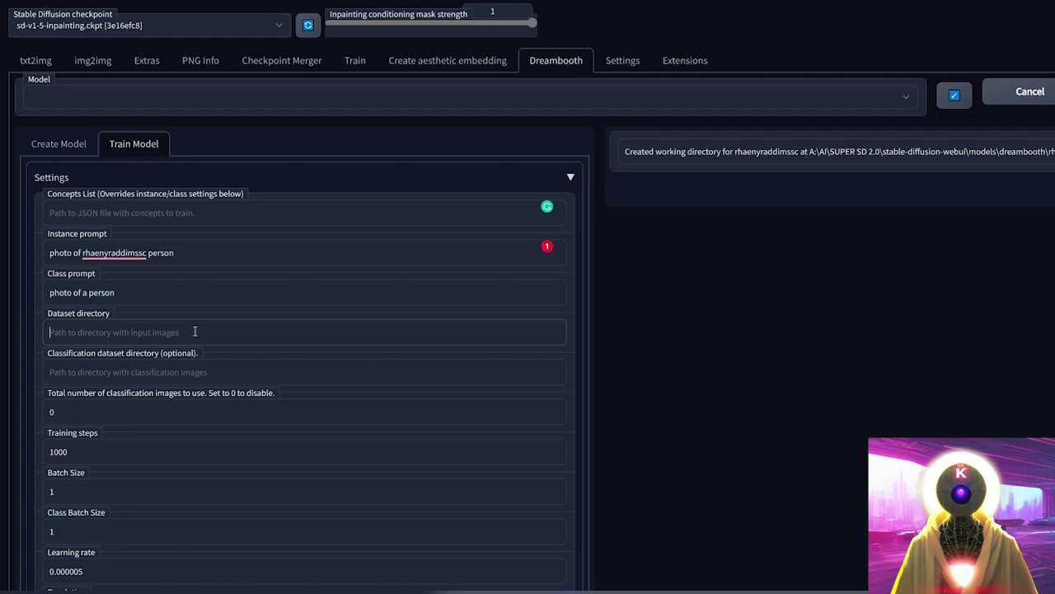
- Set Dataset directory to A:\AI\Young Rhaenyra and classification directory to A:\REGULARIZATION IMAGES\person
key(alt+Tab)
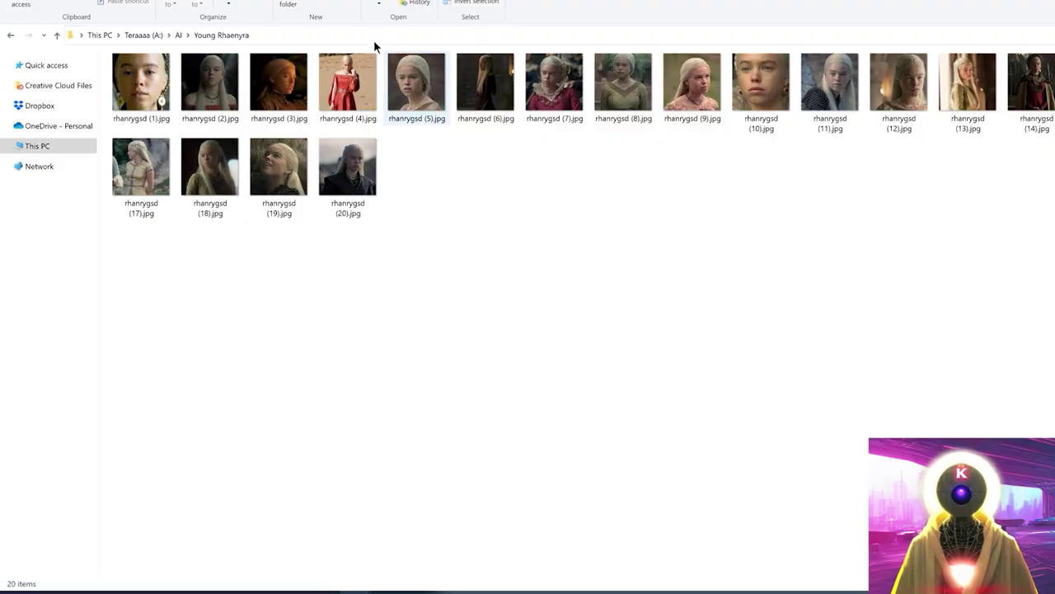
click(368, 33)
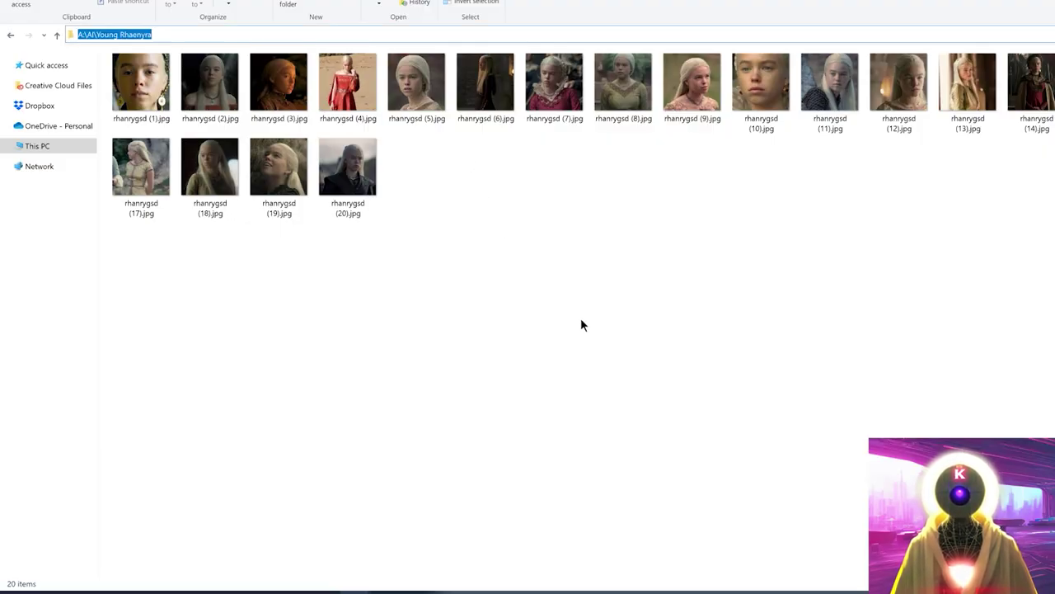
key(alt+Tab)
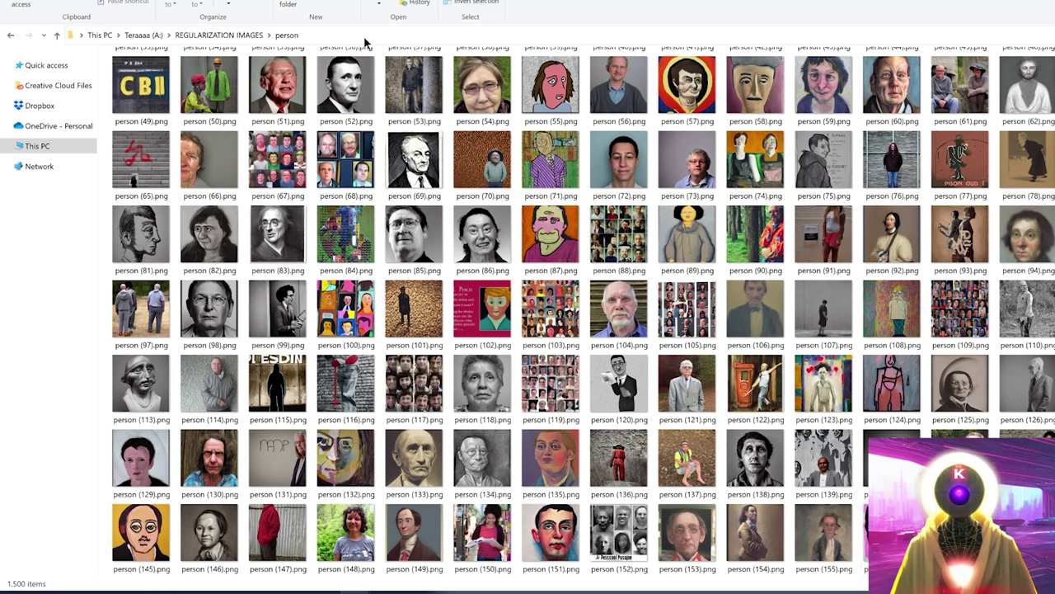
click(366, 37)
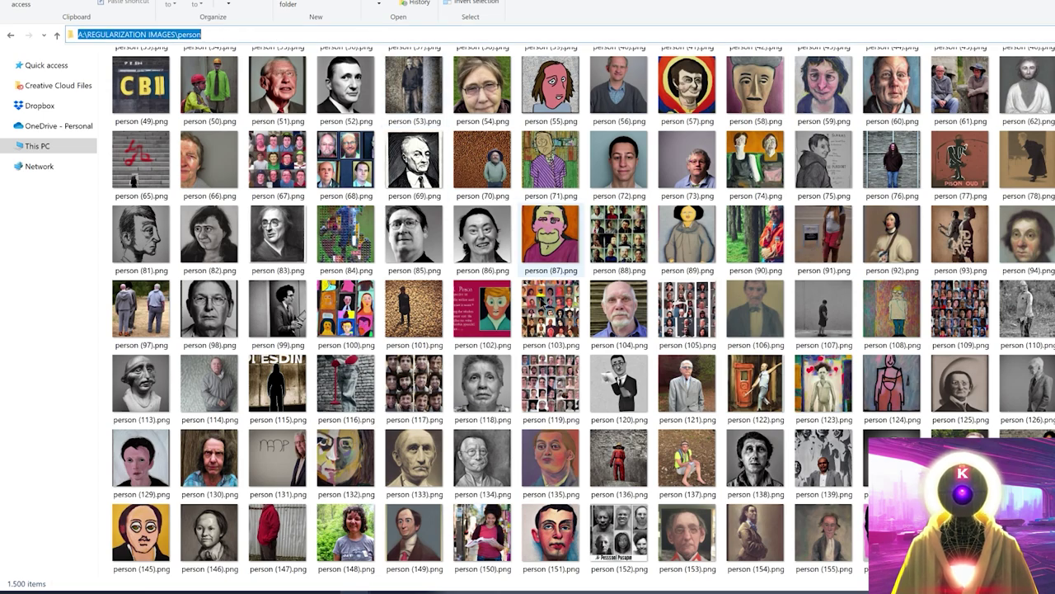
mouse_move(571, 590)
click(571, 548)
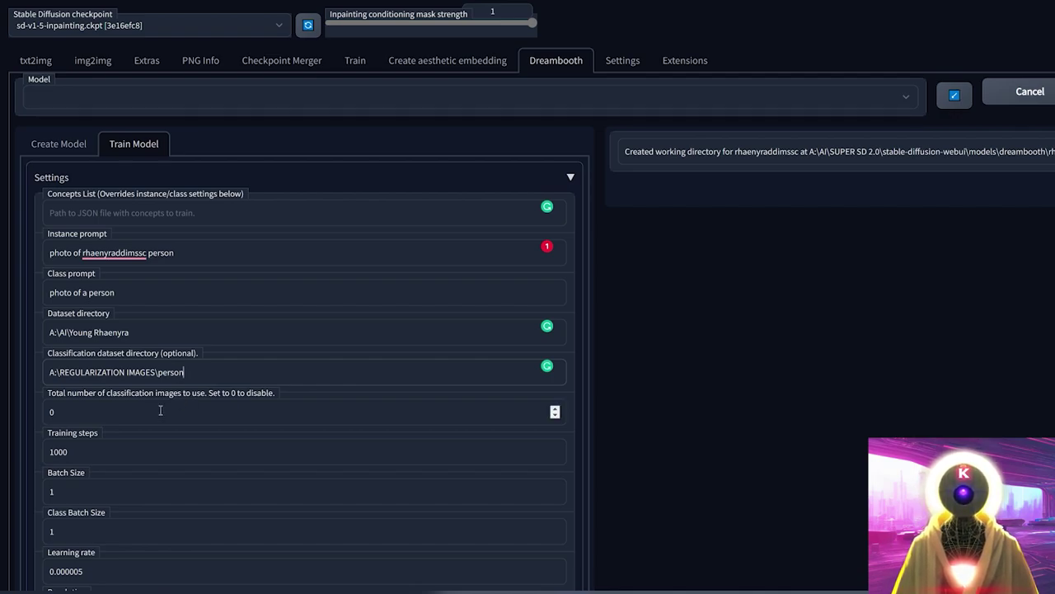
- Enter 1500 as the classification image count, matching the regularization folder's 1,500 images
drag(161, 411, 2, 410)
text(1500)
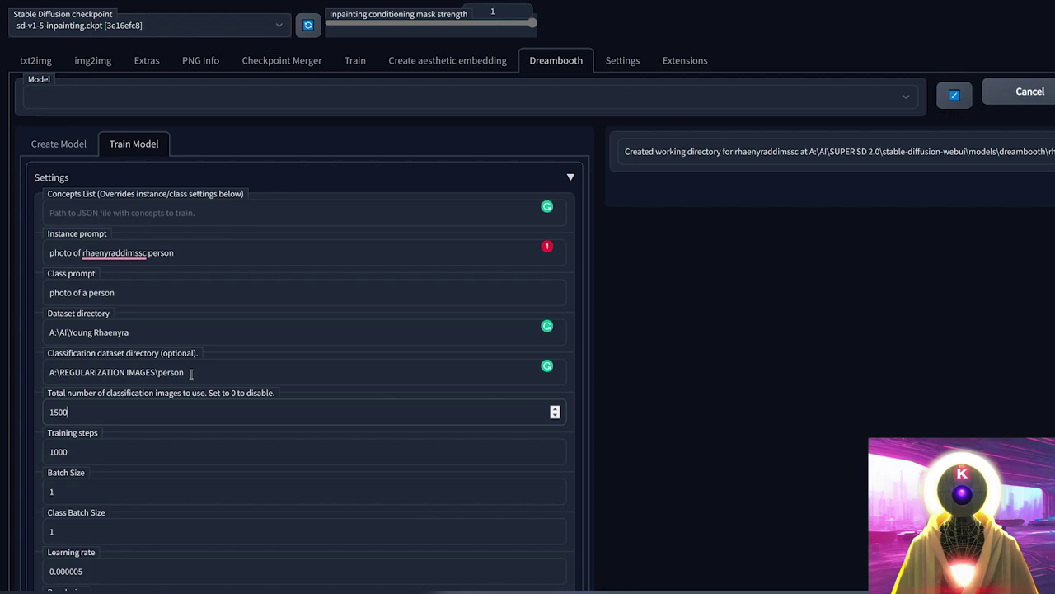
double_click(58, 414)
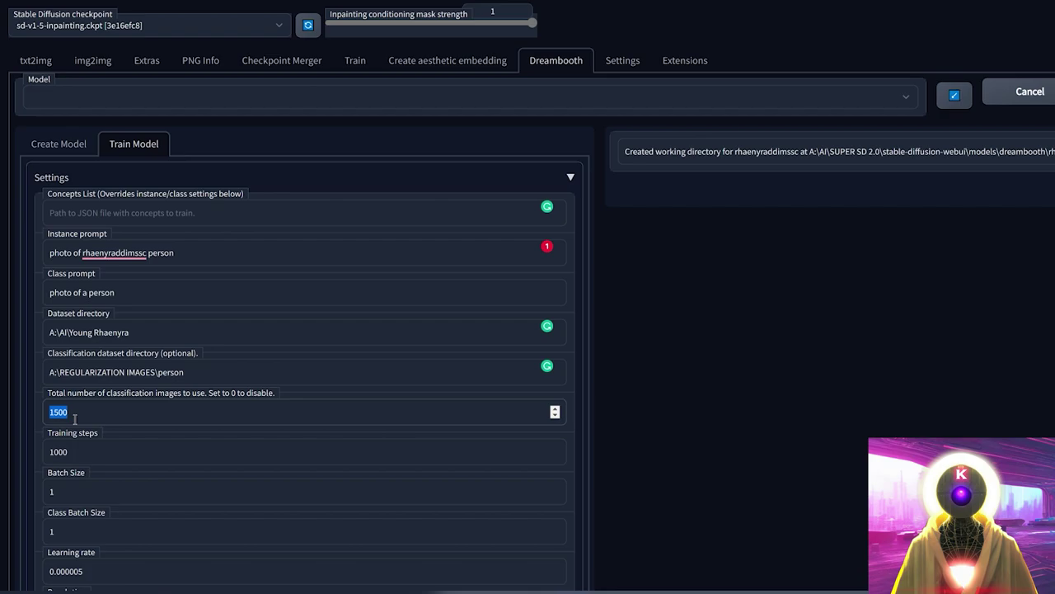
text(1500)
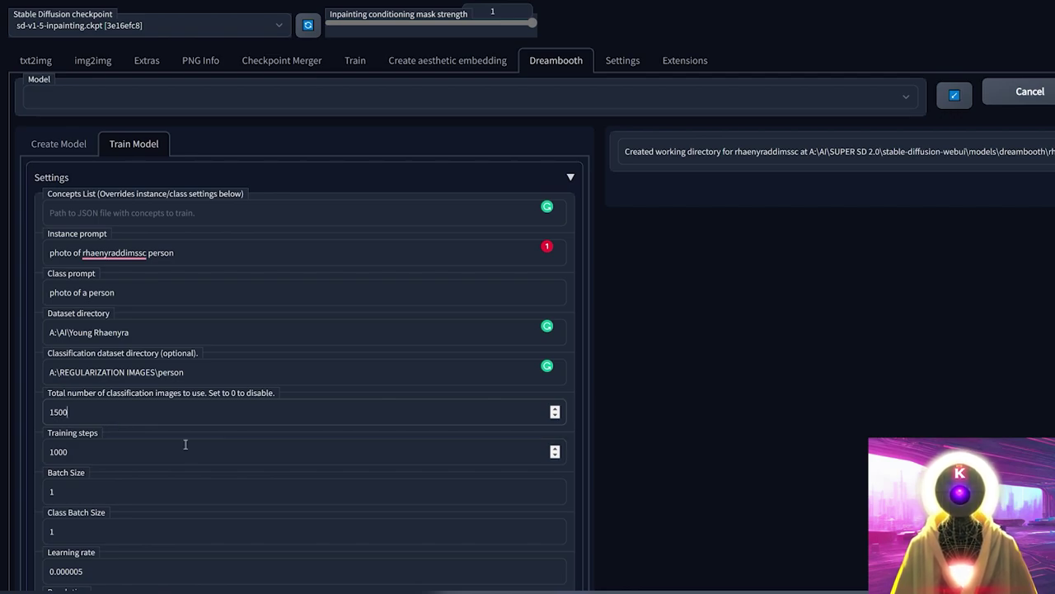
- Change the learning rate to 0.000001
scroll(185, 444, down, 1)
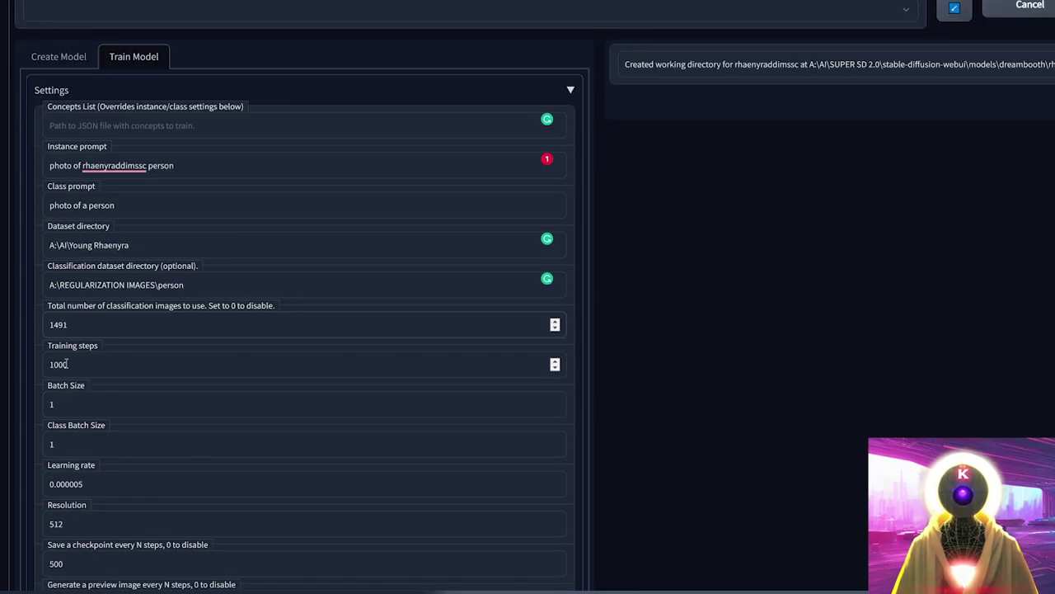
click(74, 363)
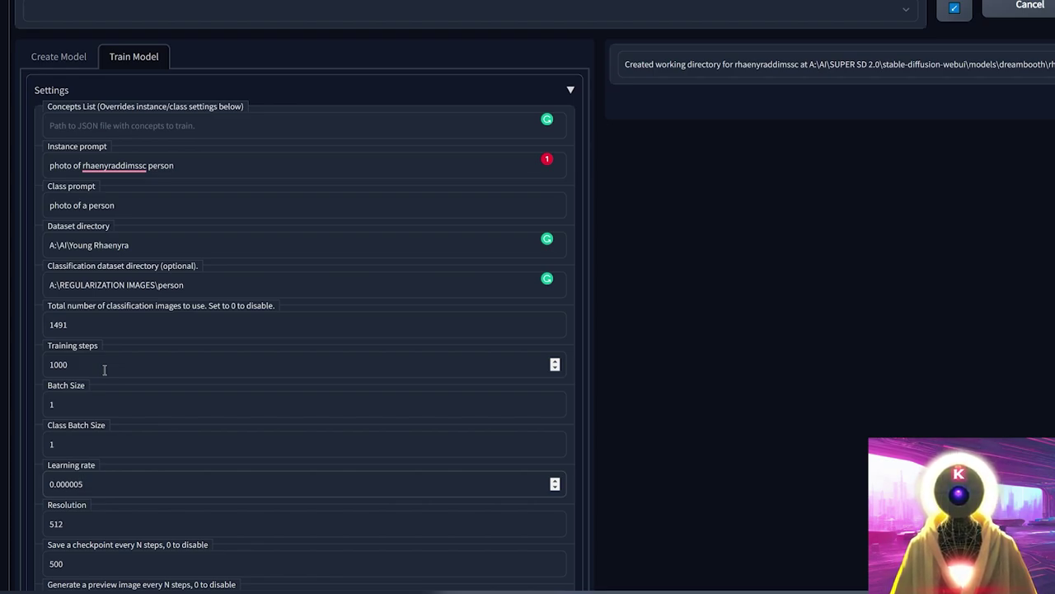
click(105, 369)
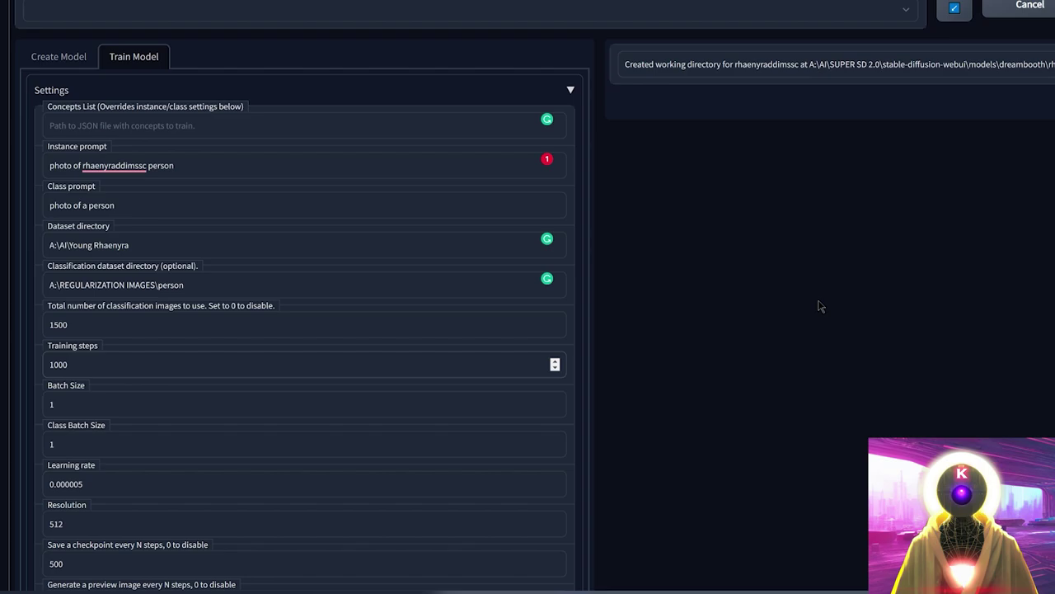
click(107, 480)
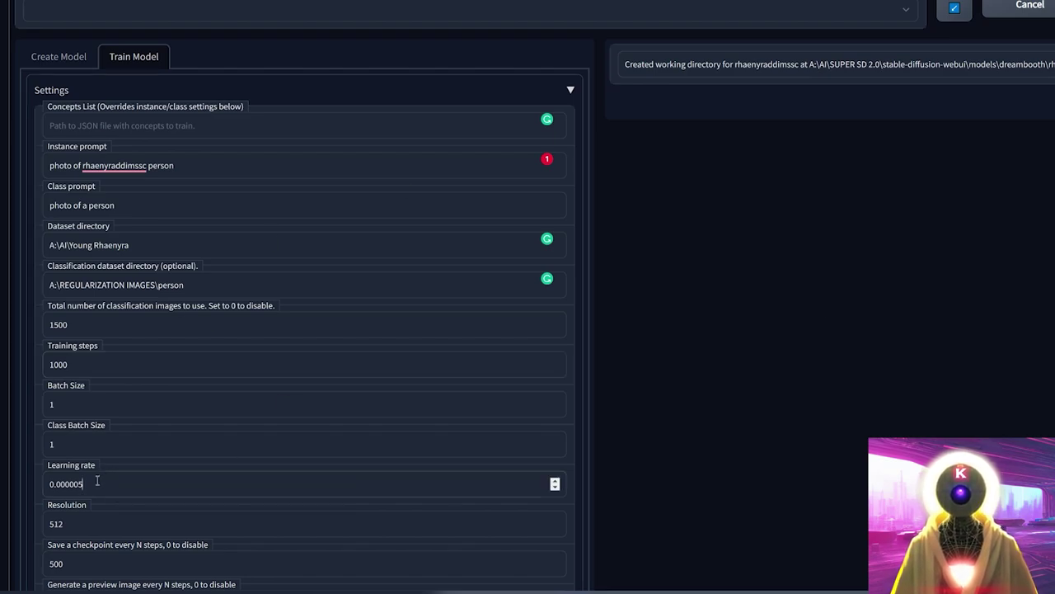
click(95, 364)
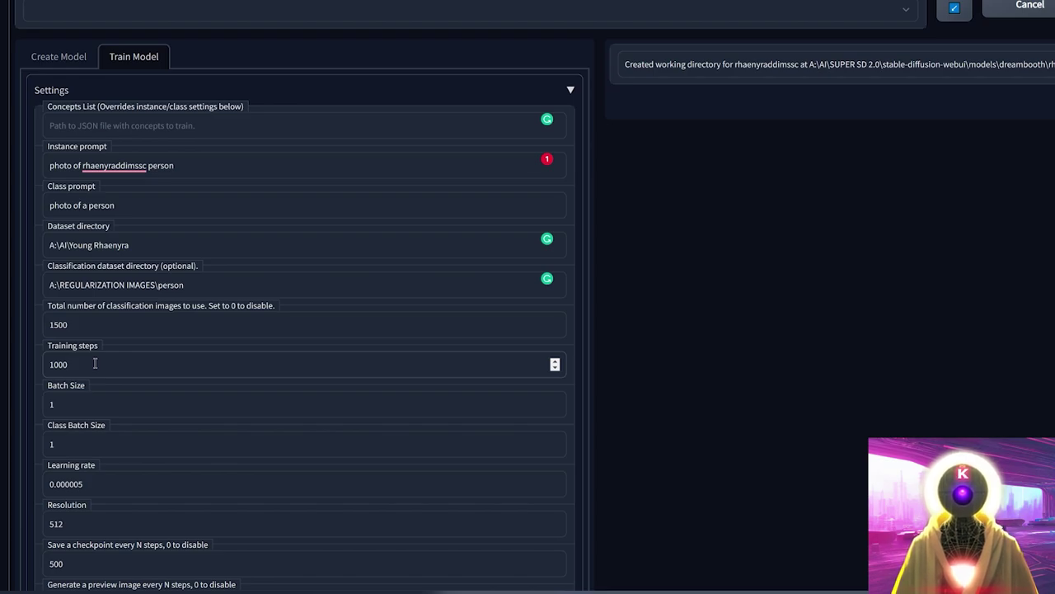
click(106, 480)
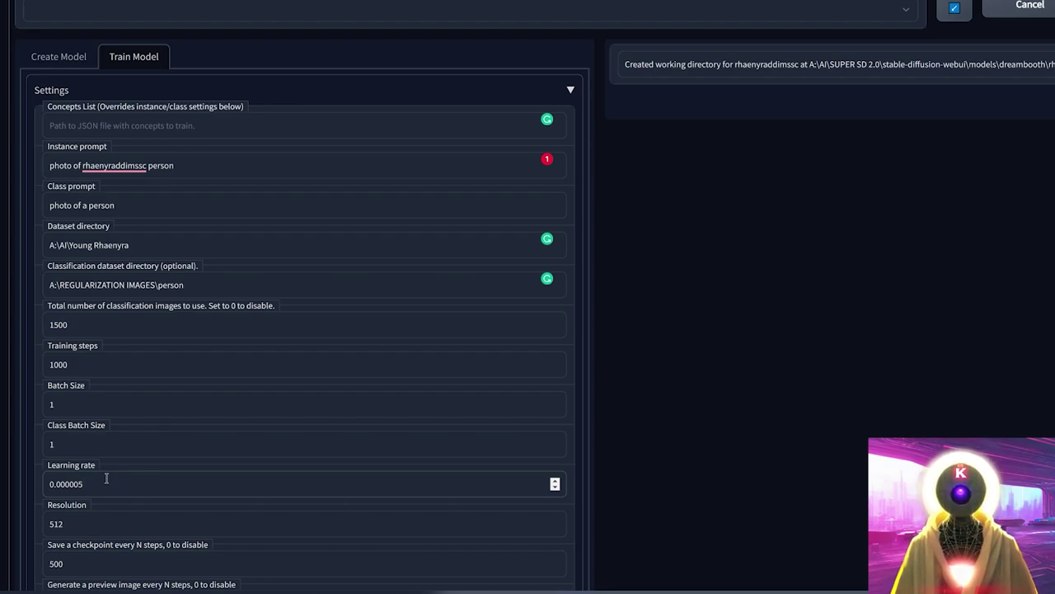
key(BackSpace)
text(1)
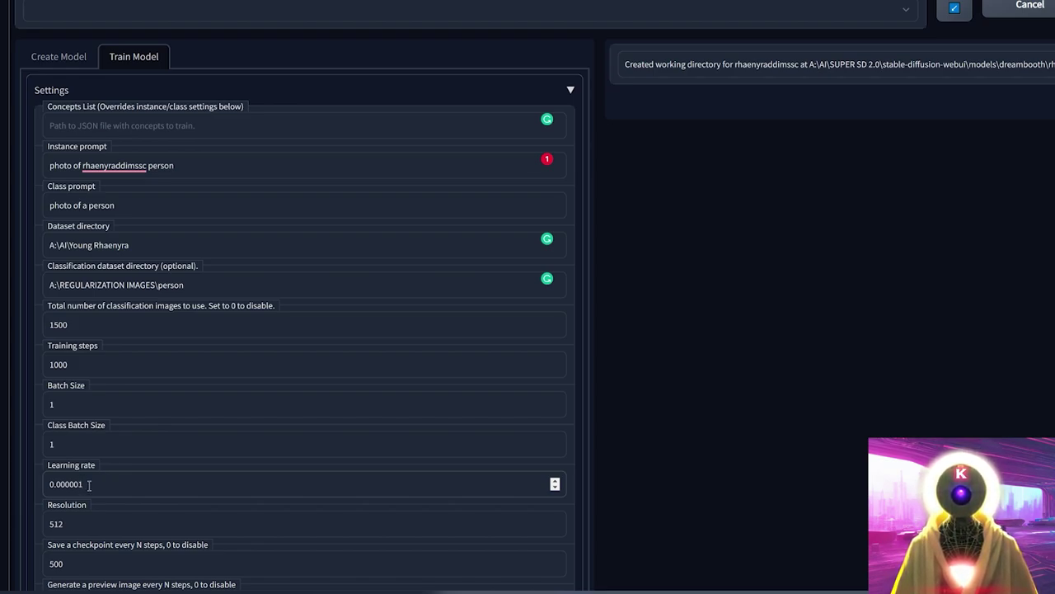
drag(85, 484, 54, 484)
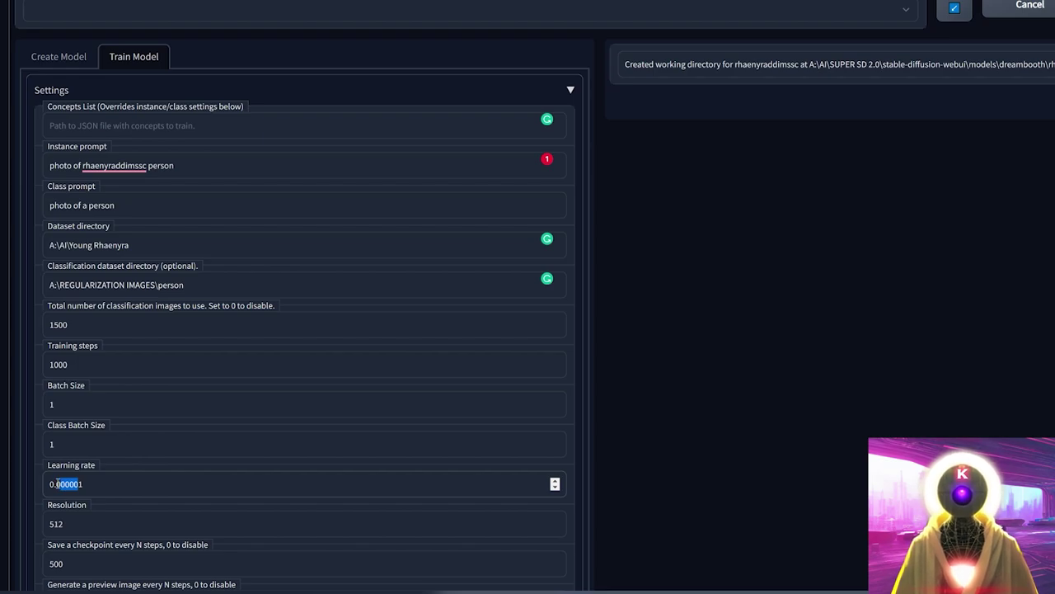
- Replace the 1000 training steps with 1113
click(77, 360)
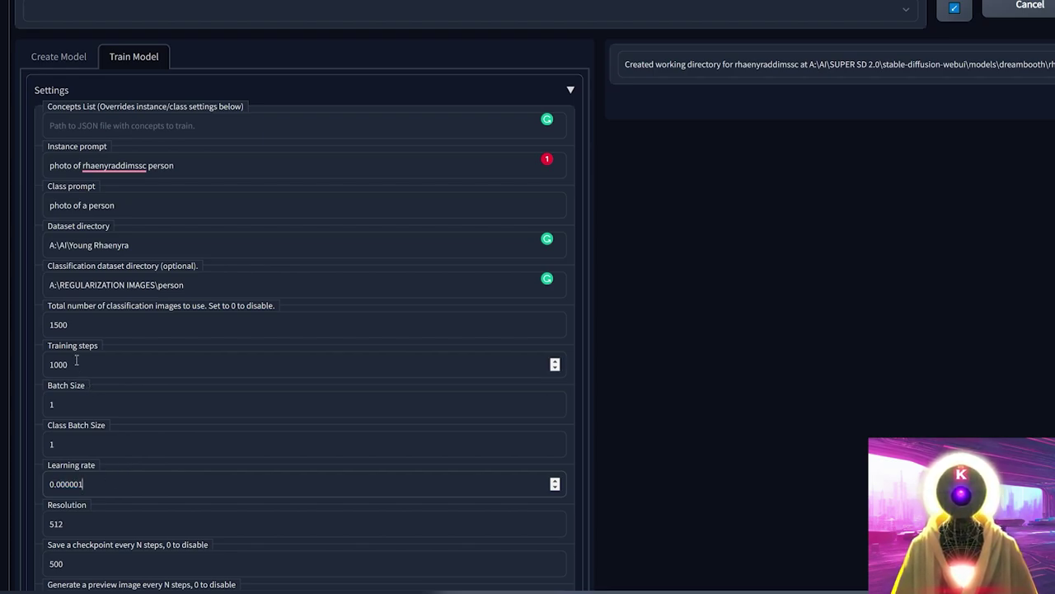
drag(75, 364, 34, 370)
text(1200)
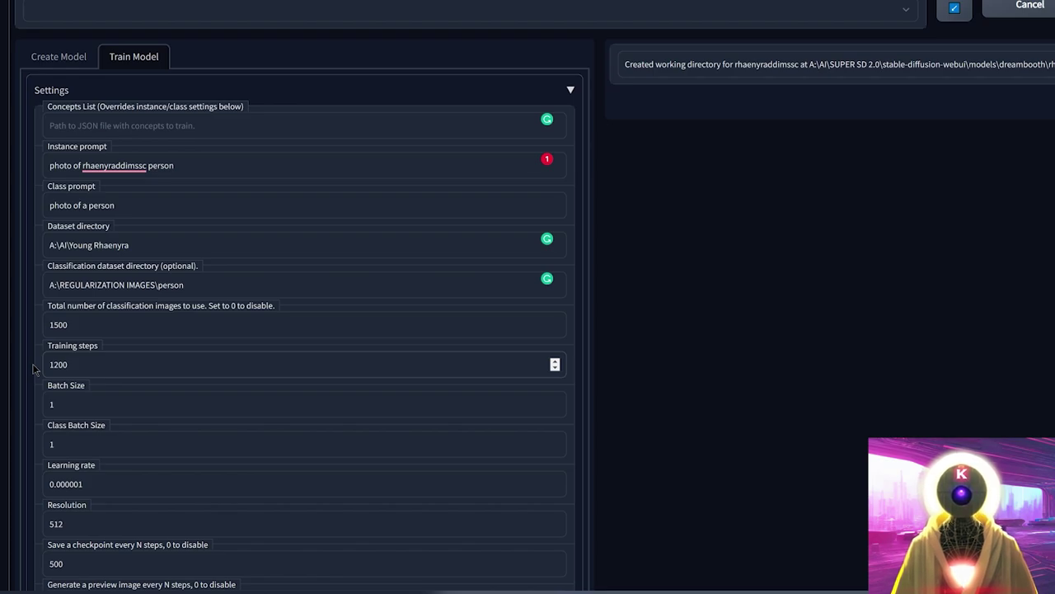
key(BackSpace)
key(BackSpace)
key(BackSpace)
text(1111)
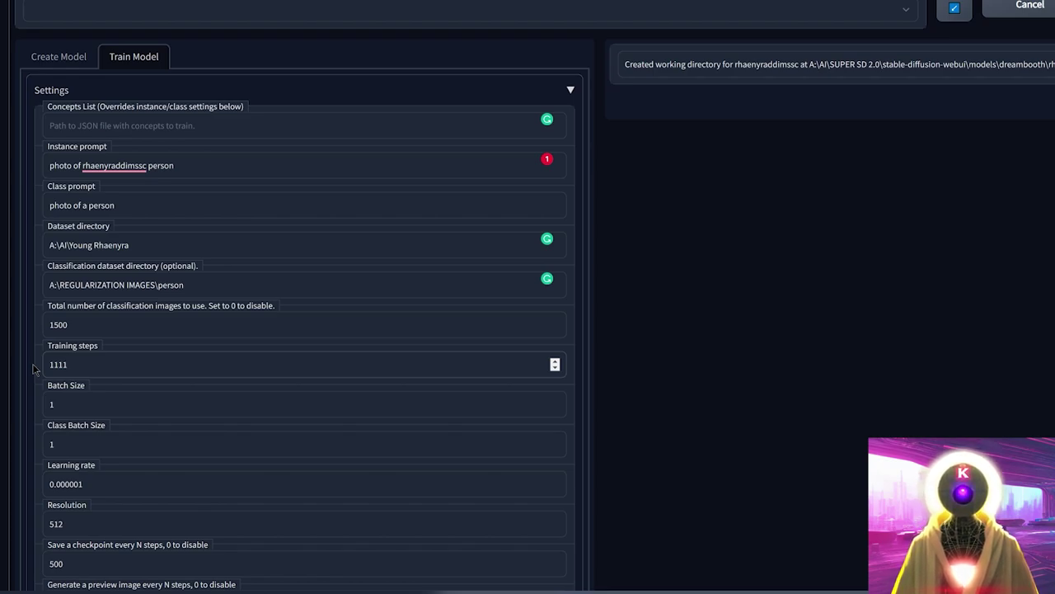
key(BackSpace)
text(3)
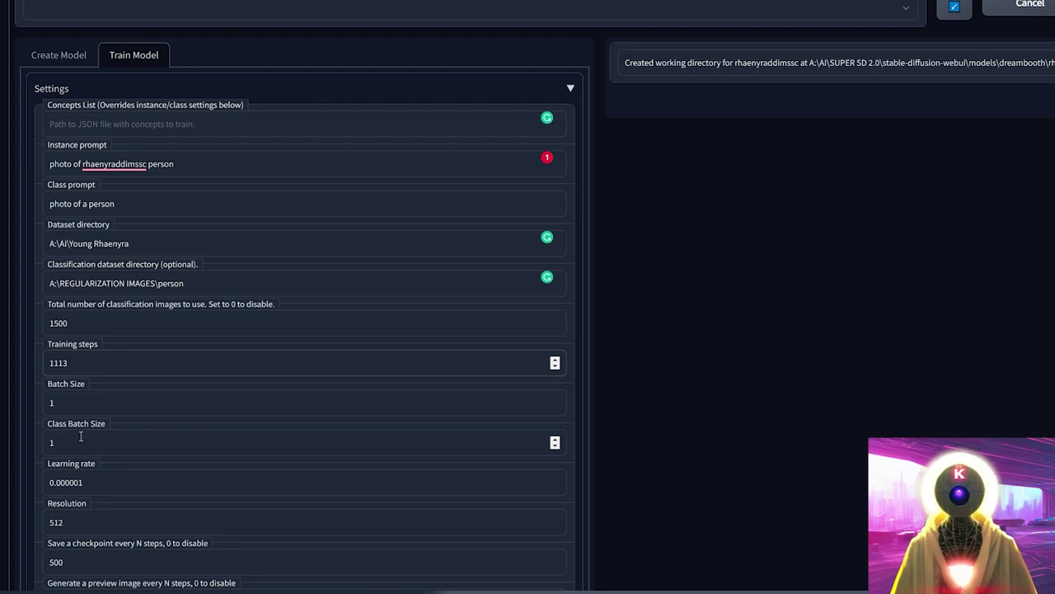
- Add a zero to the checkpoint and preview intervals, making them 5000 and 4995 steps
scroll(87, 422, down, 1)
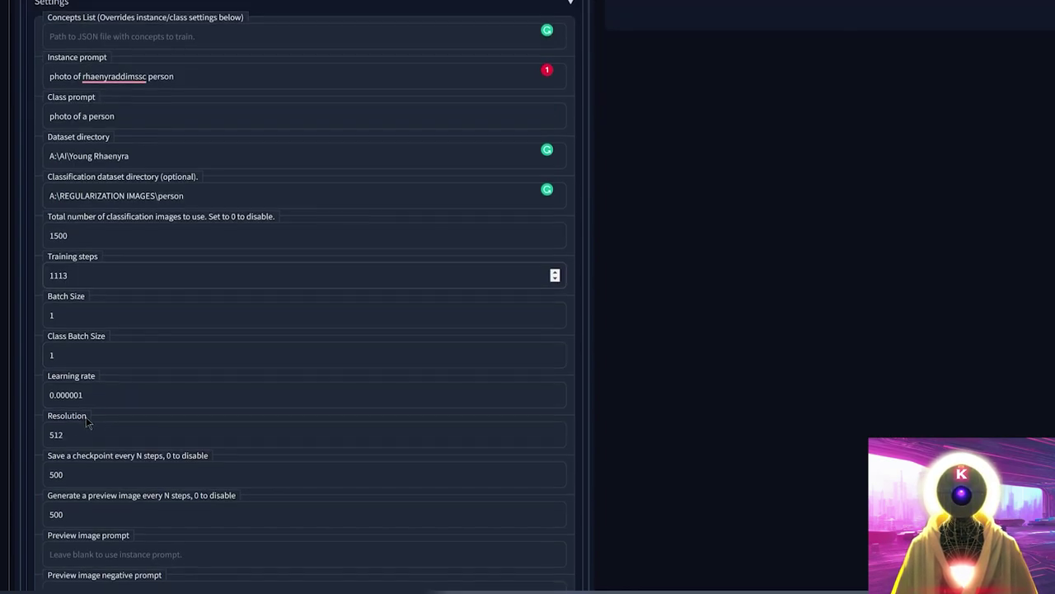
scroll(87, 423, down, 1)
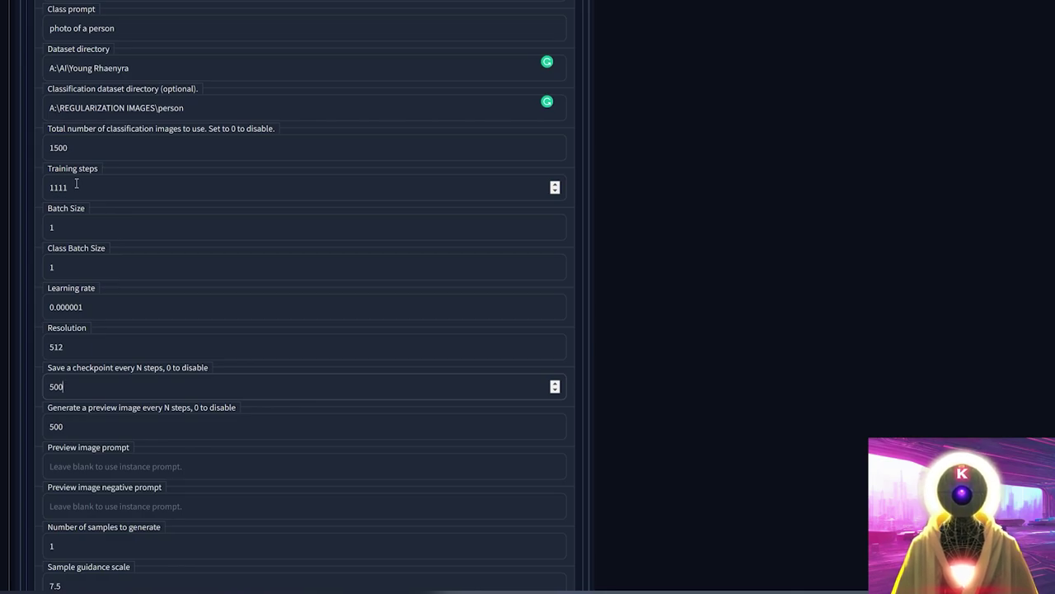
text(0)
click(72, 425)
text(0)
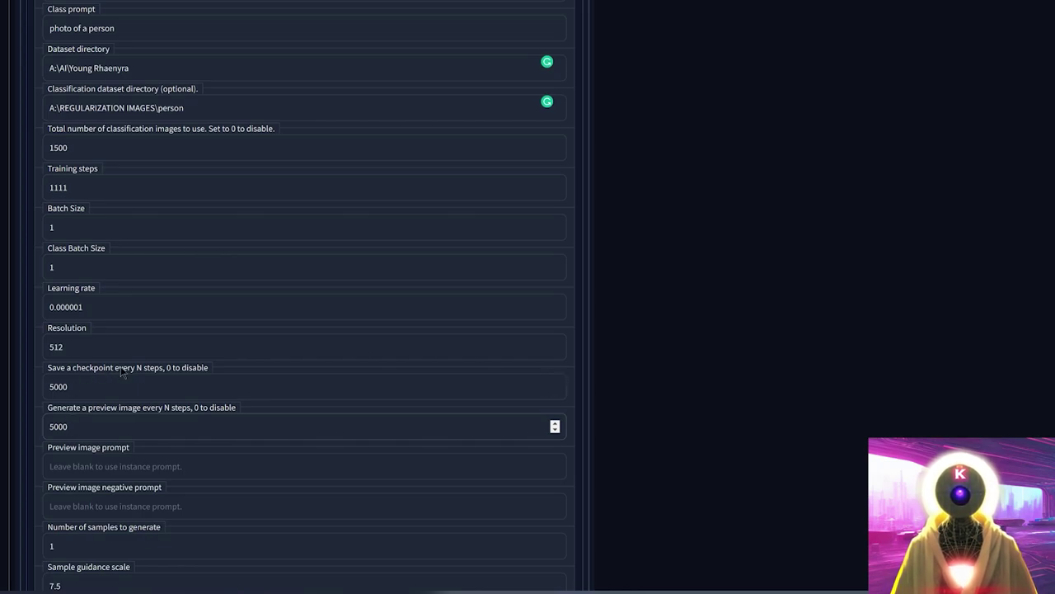
scroll(278, 325, down, 7)
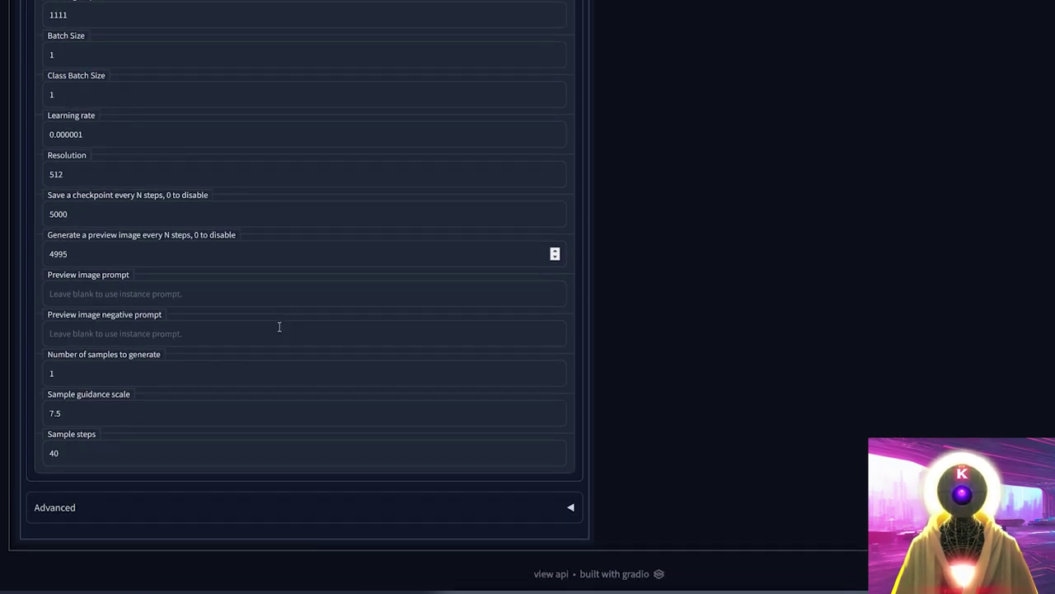
- Expand the Advanced options, tick Use 8bit Adam and choose fp16 mixed precision
click(571, 505)
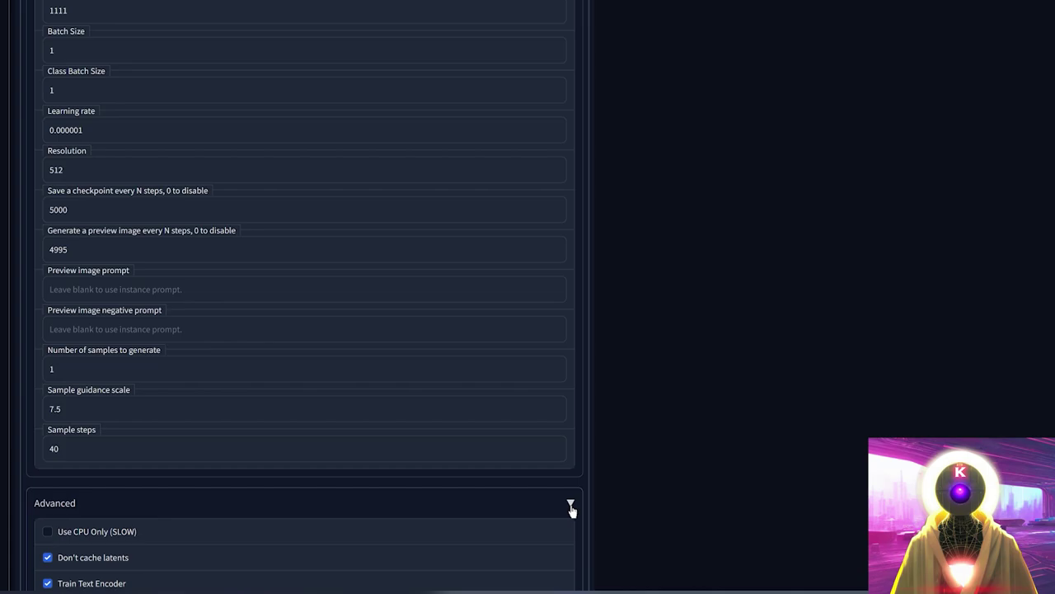
scroll(528, 445, down, 5)
scroll(464, 329, down, 2)
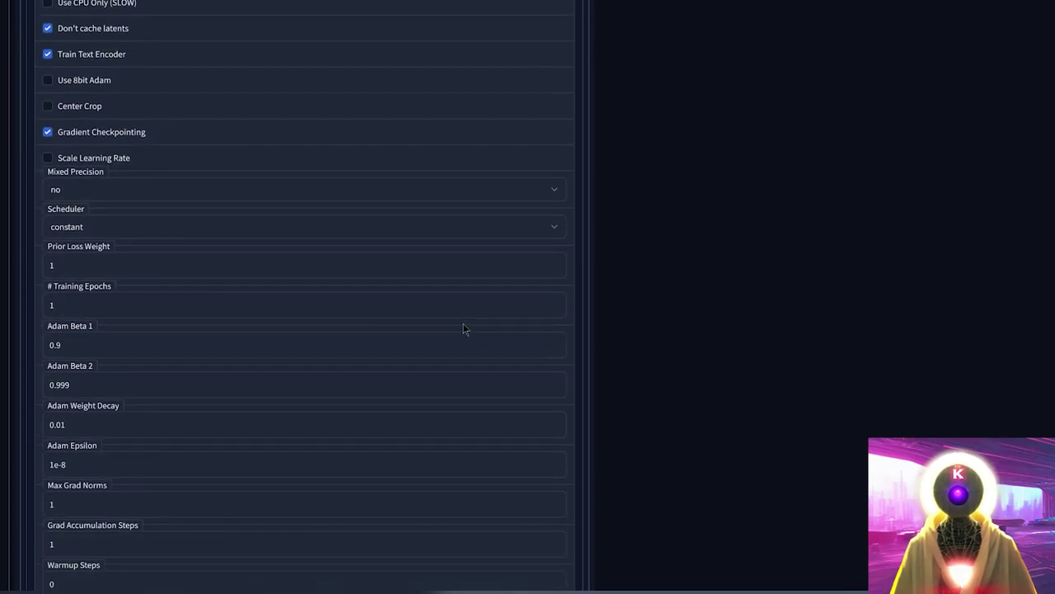
scroll(95, 245, up, 3)
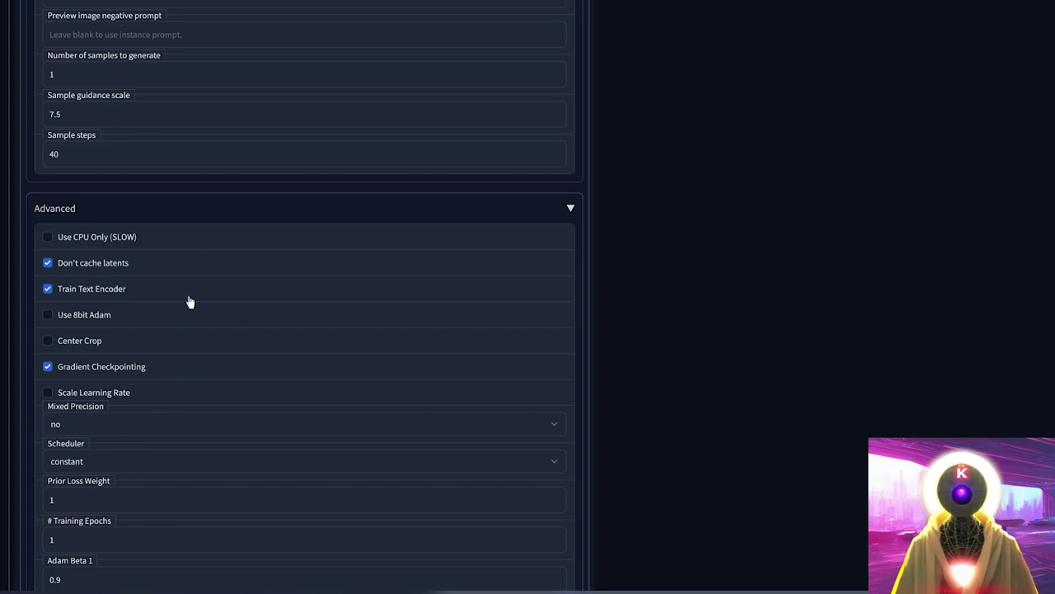
click(48, 315)
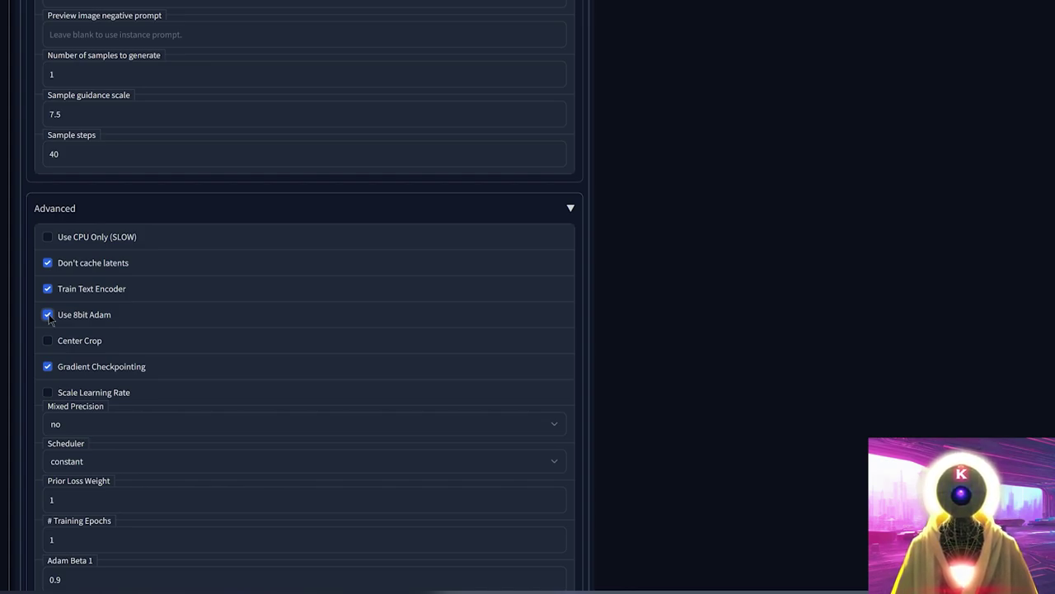
click(100, 429)
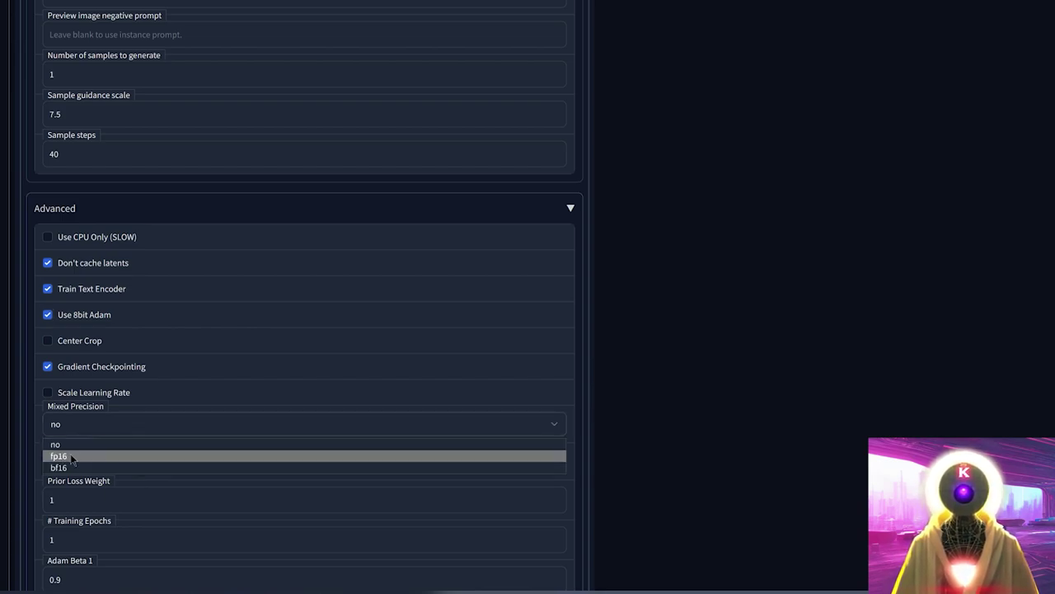
click(72, 457)
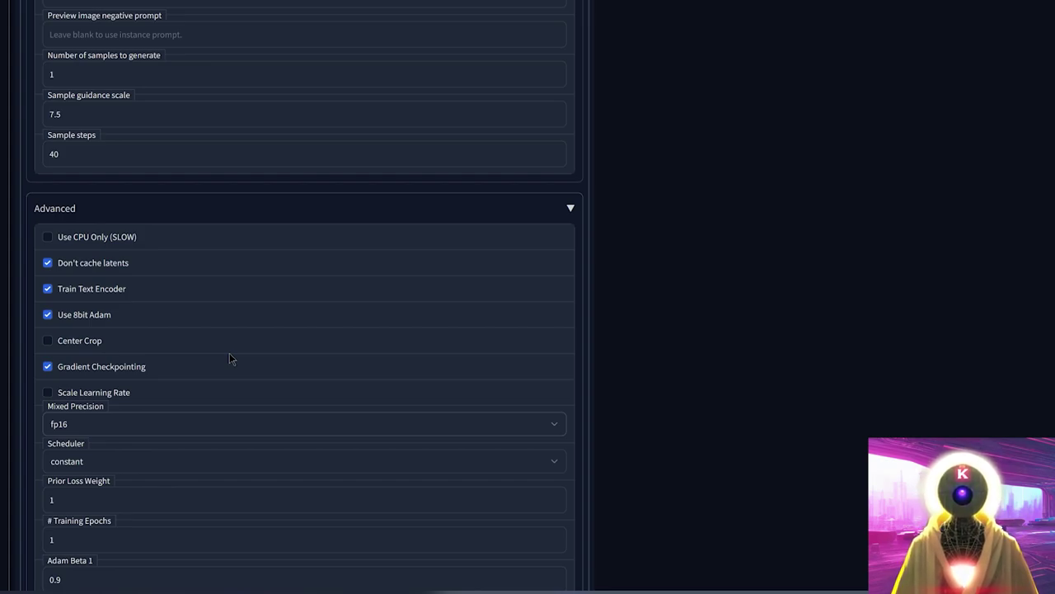
scroll(229, 352, down, 2)
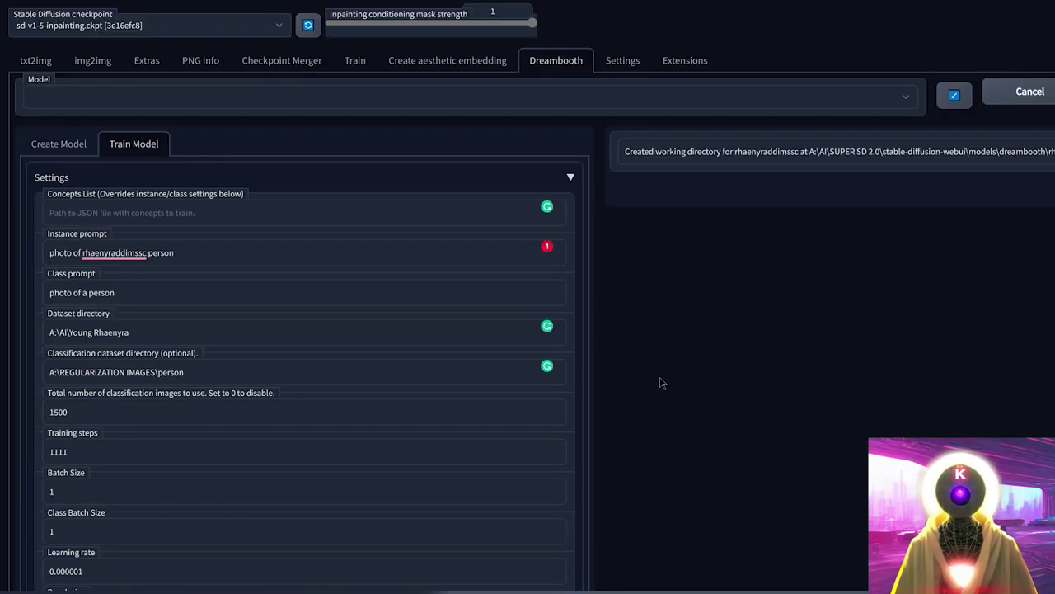
- Select the rhaenyraddimssc model and train it to 1111 steps, producing rhaenyraddimssc_1111.ckpt
click(907, 100)
click(63, 113)
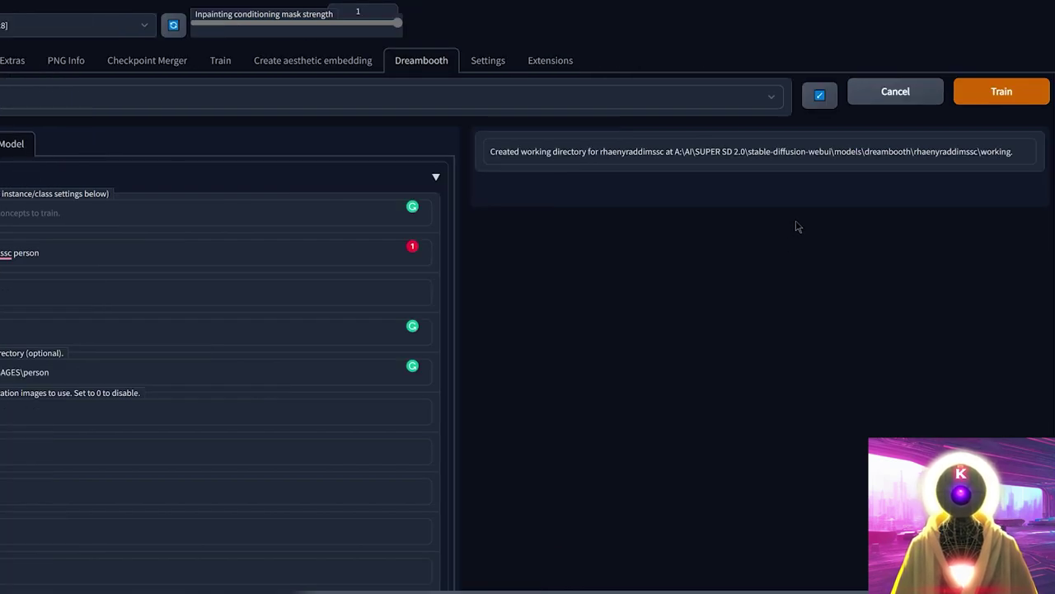
click(1002, 93)
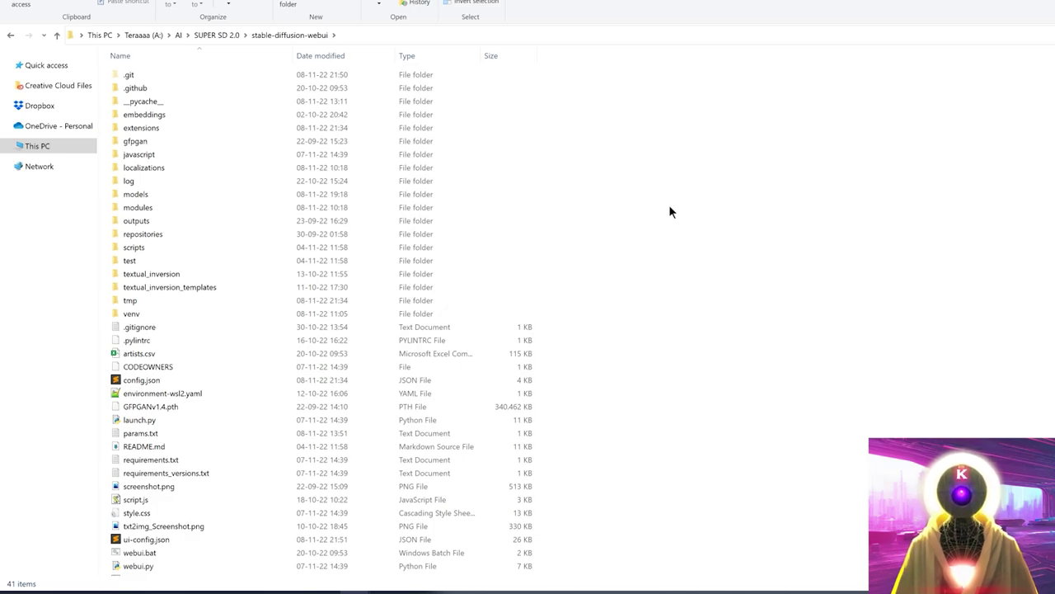
- Open models, then Stable-diffusion, inside the stable-diffusion-webui folder
double_click(162, 196)
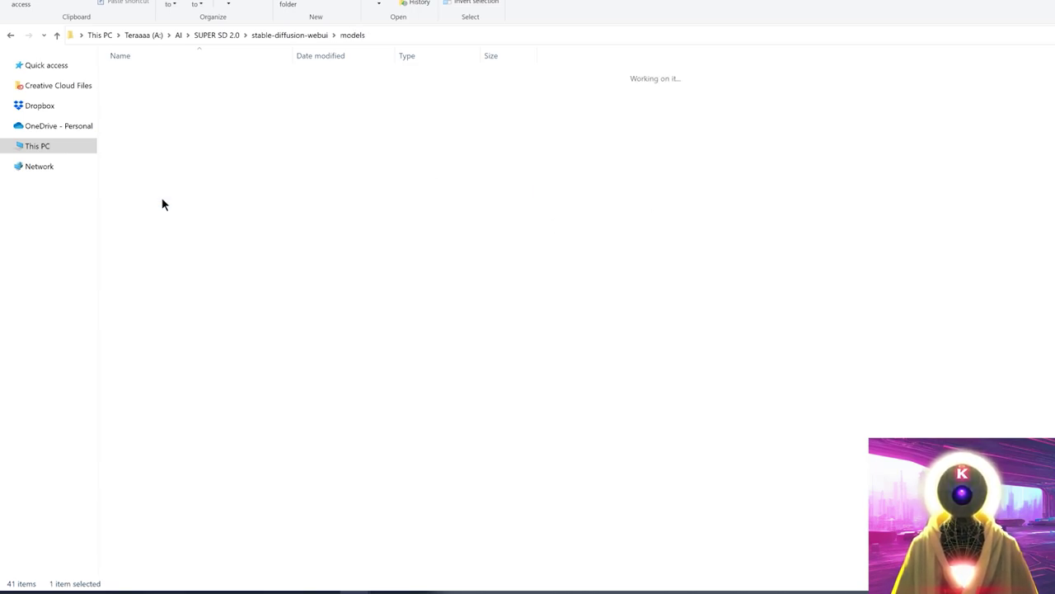
double_click(162, 197)
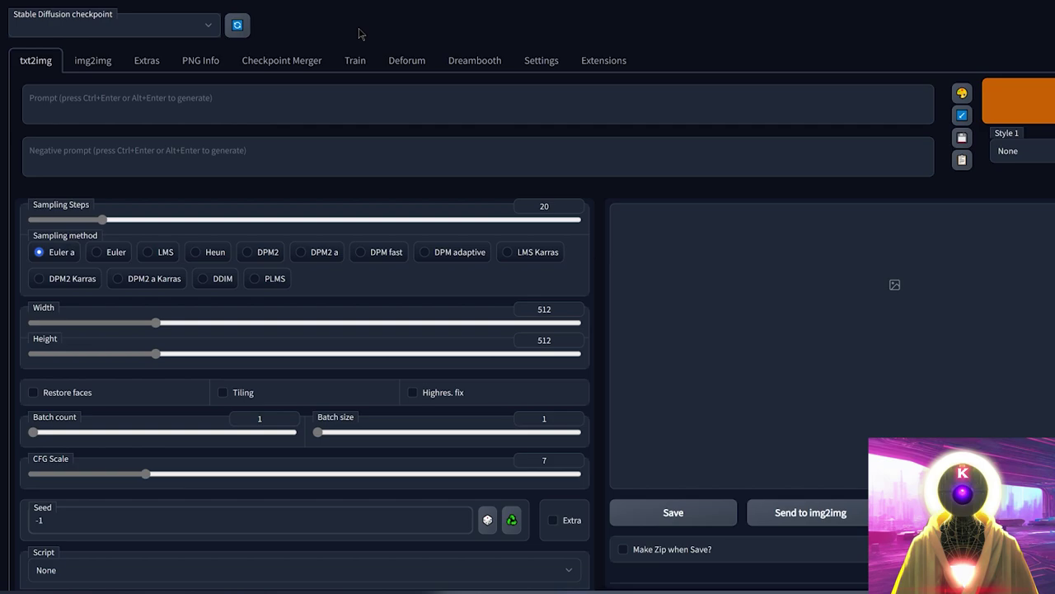
- Refresh the checkpoints and paste the close-up portrait prompt for rhaenyraddimssc person
click(243, 32)
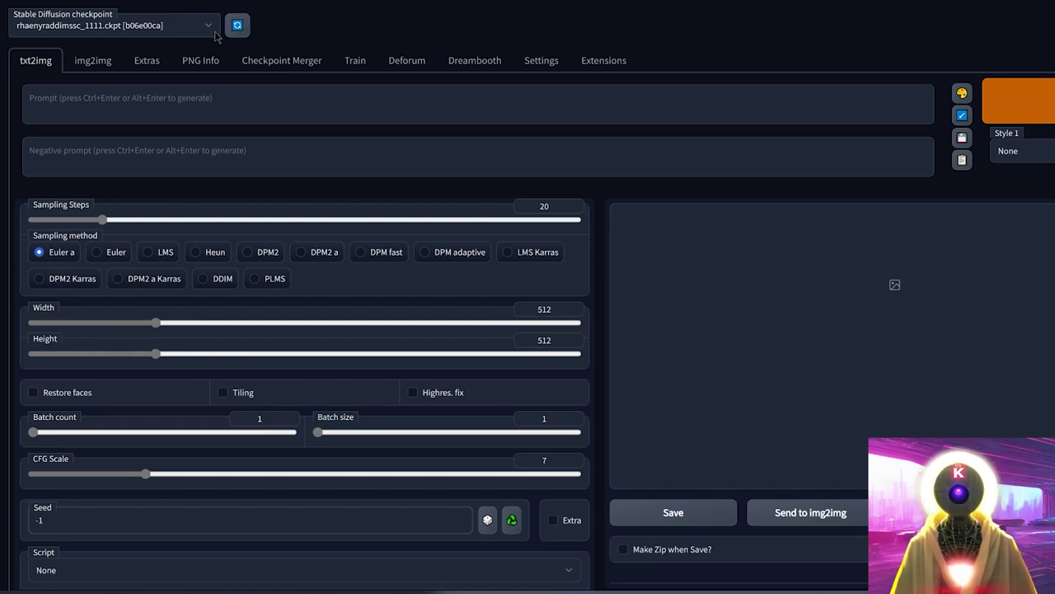
click(159, 97)
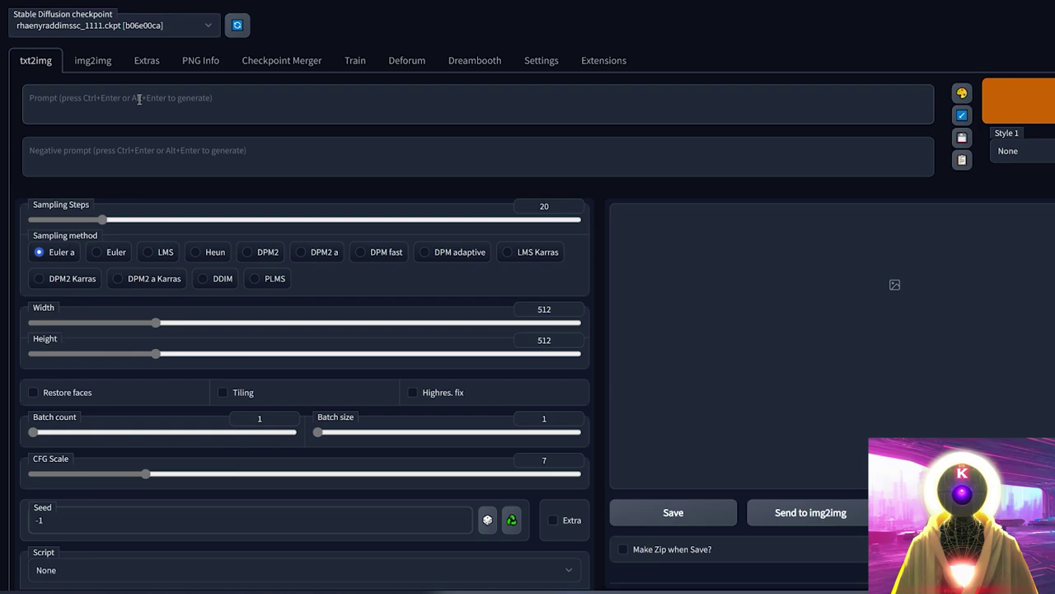
text(Close up portrait of rhaenyraddimssc person cosmic energy, dramatic lighting, tone mapped, intricate, elegant, highly detailed, digital painting, artstation, concept art, smooth, sharp focus, illustration, art by artgerm and greg rutkowski and alphonse mucha)
key(Tab)
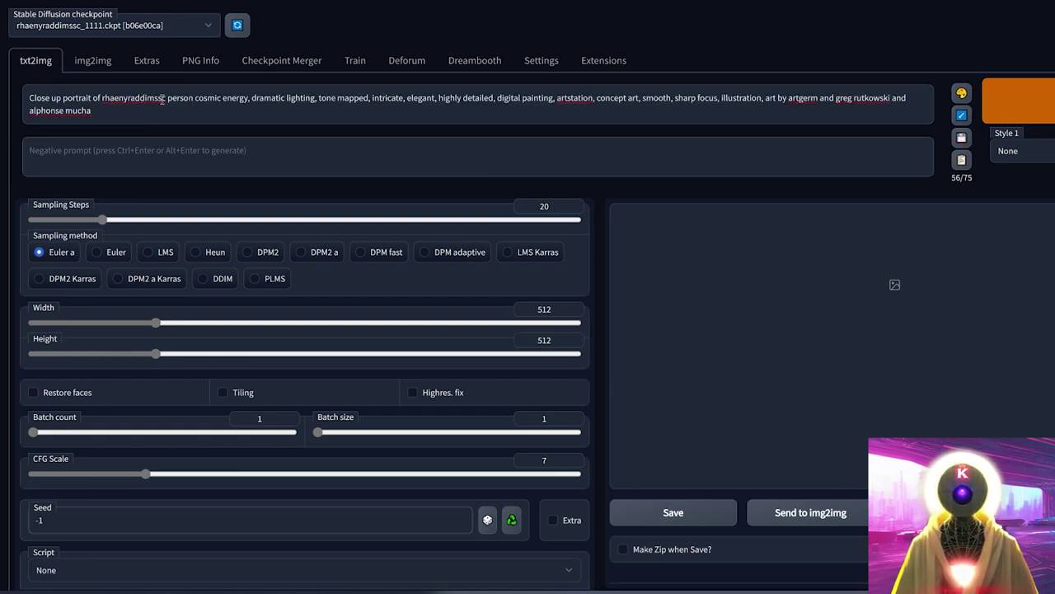
drag(193, 98, 103, 96)
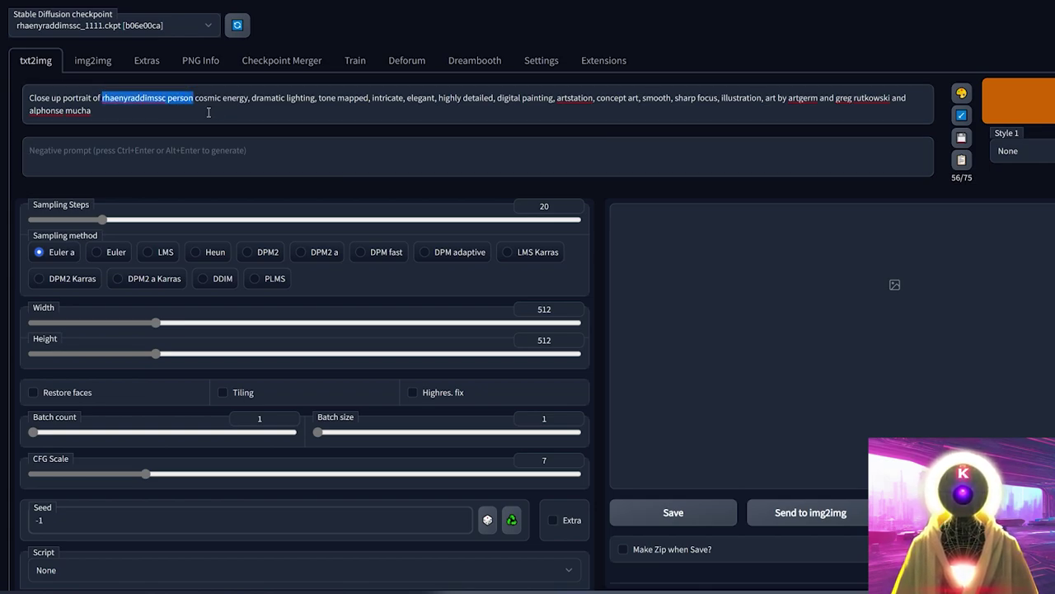
right_click(66, 115)
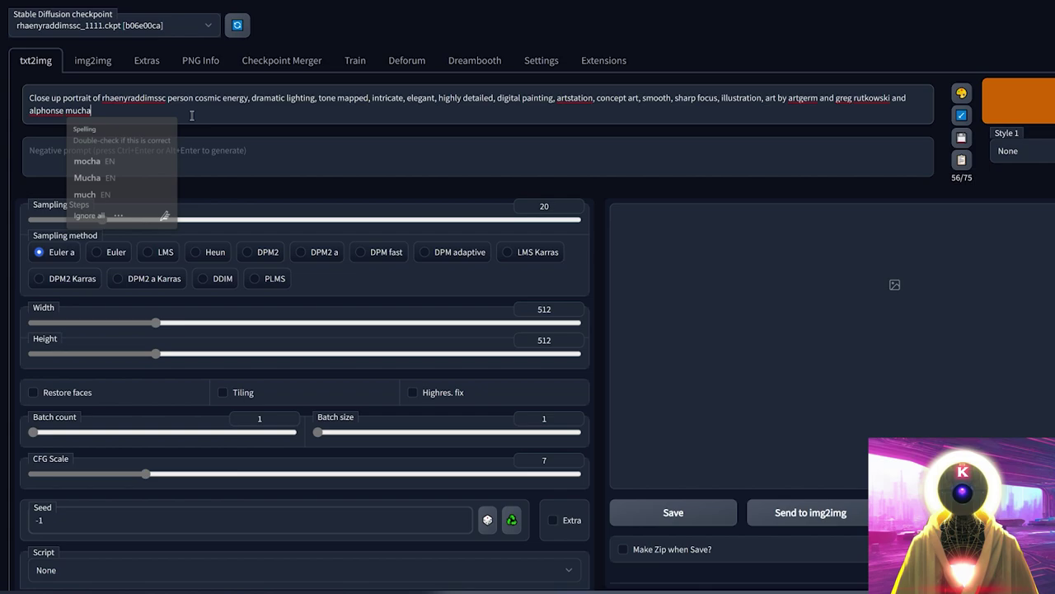
click(141, 96)
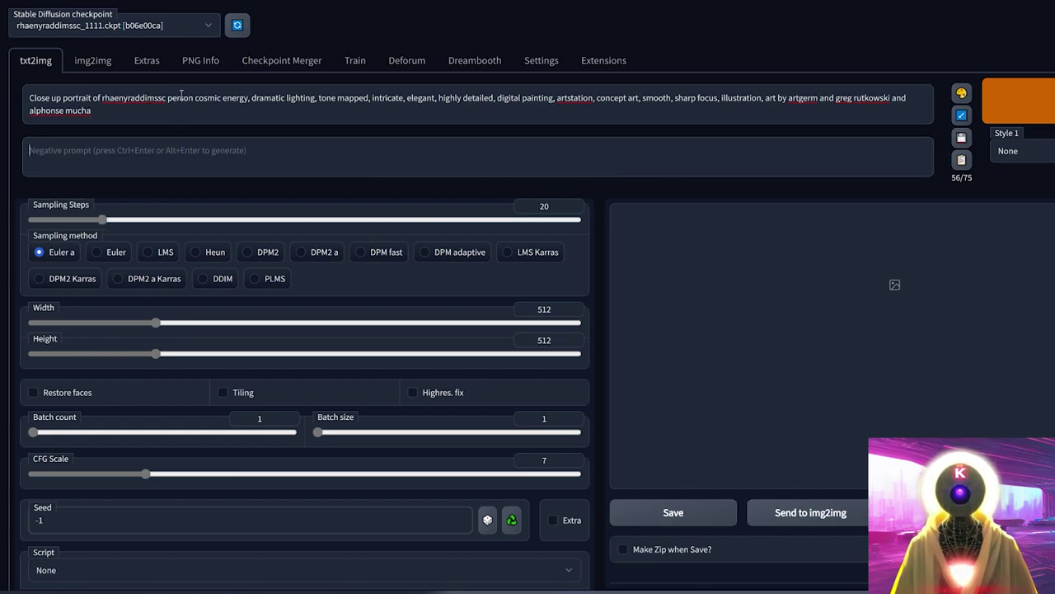